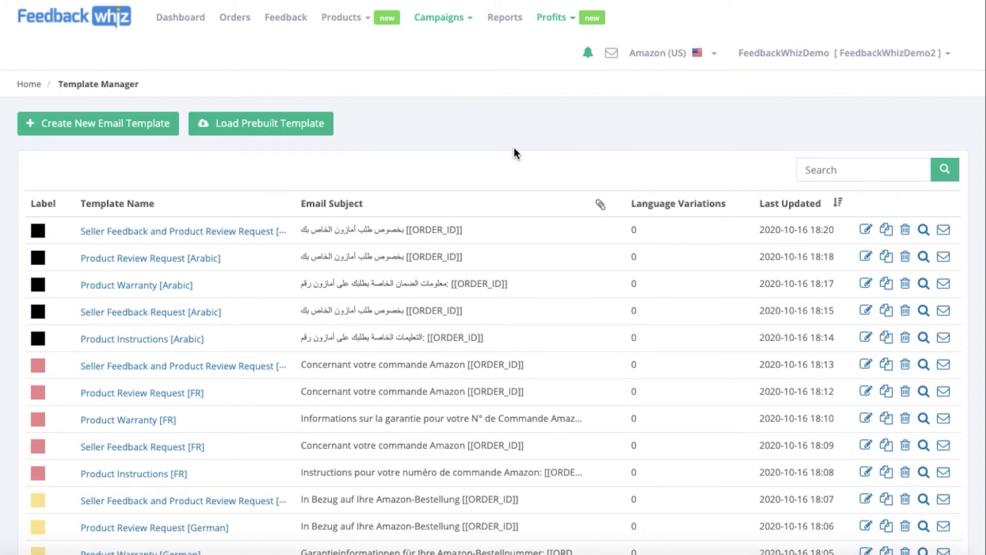
# Step: Go to the Template Manager page that lists the existing email templates
pyautogui.click(448, 20)
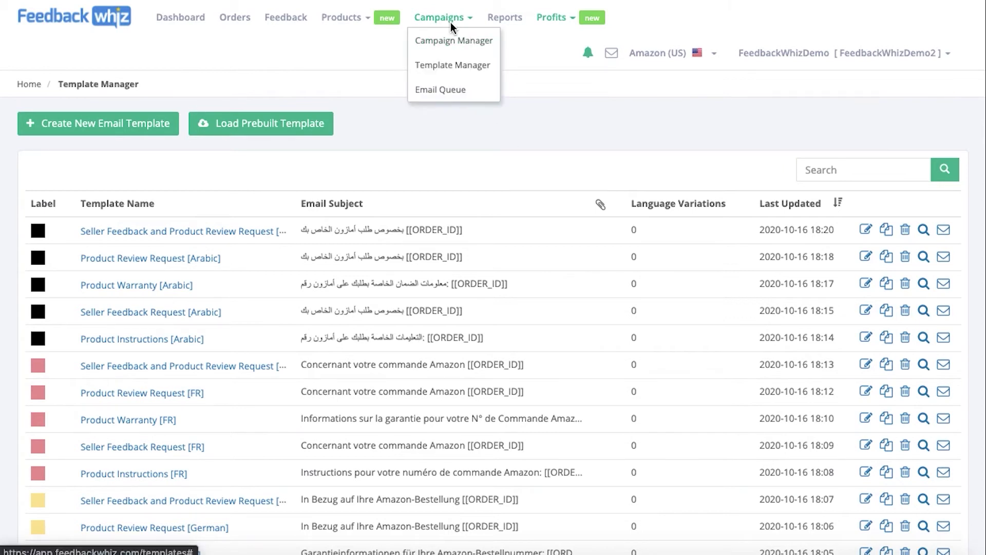
pyautogui.click(462, 74)
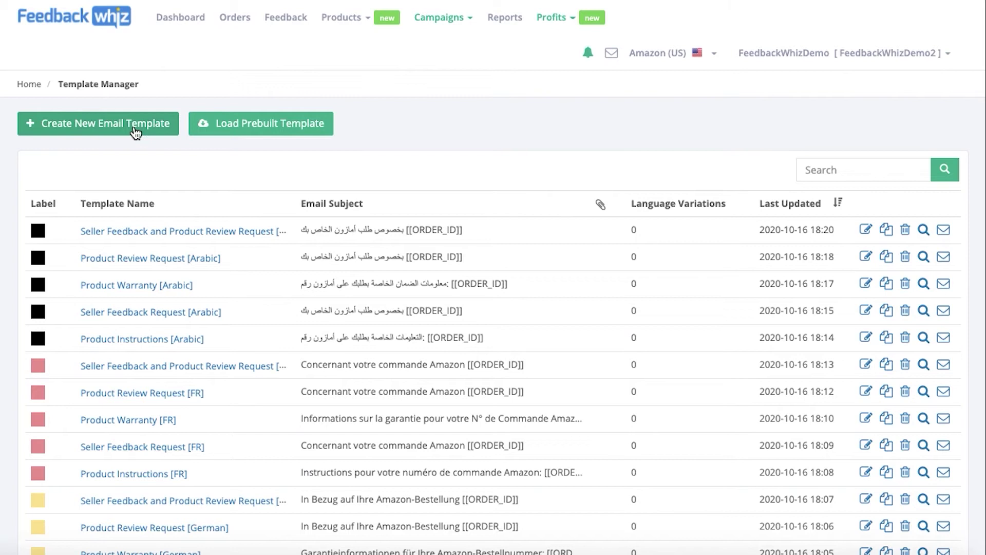
# Step: Start a new email template and close the Buyer Seller Messaging guidelines notice
pyautogui.click(116, 132)
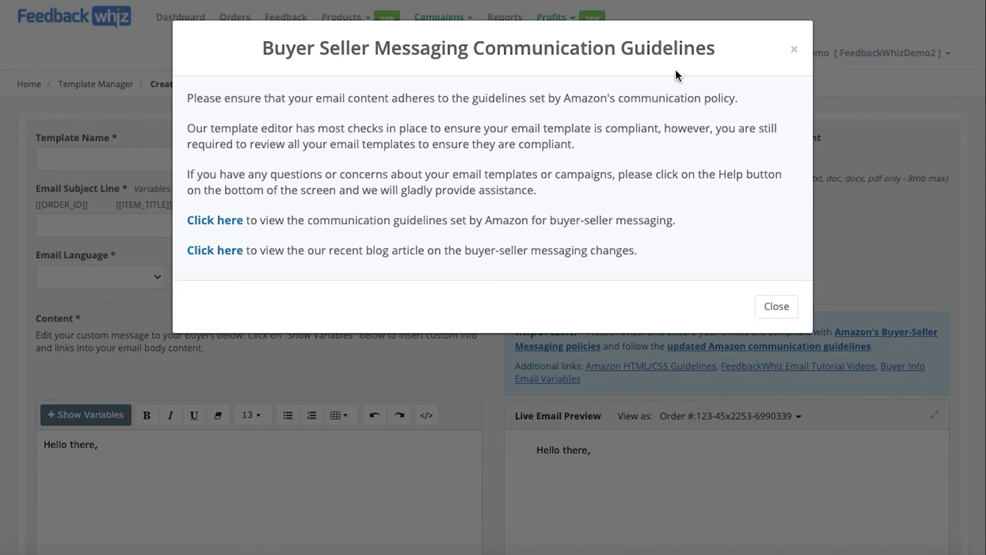
pyautogui.click(775, 307)
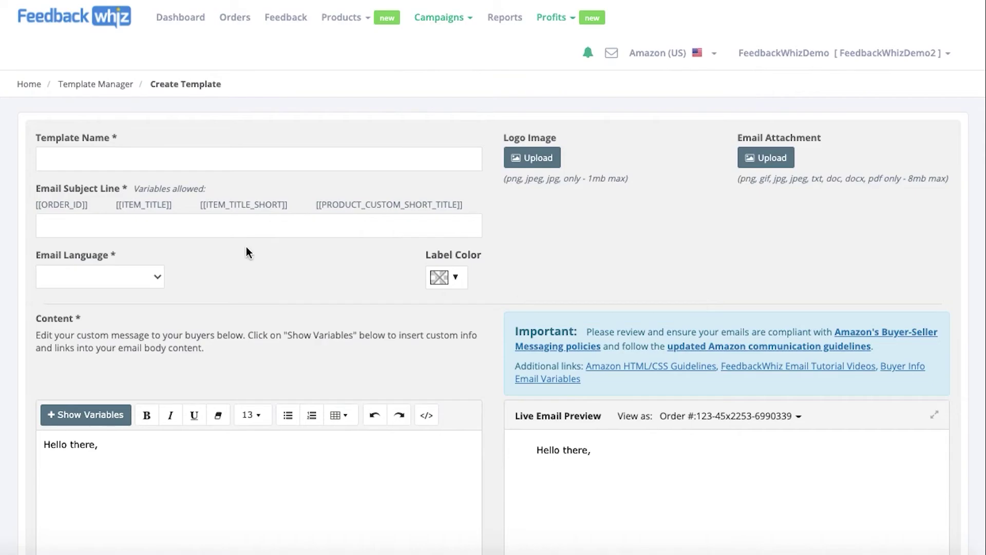
# Step: Name the template 'Seller feedback'
pyautogui.click(132, 165)
pyautogui.write('S')
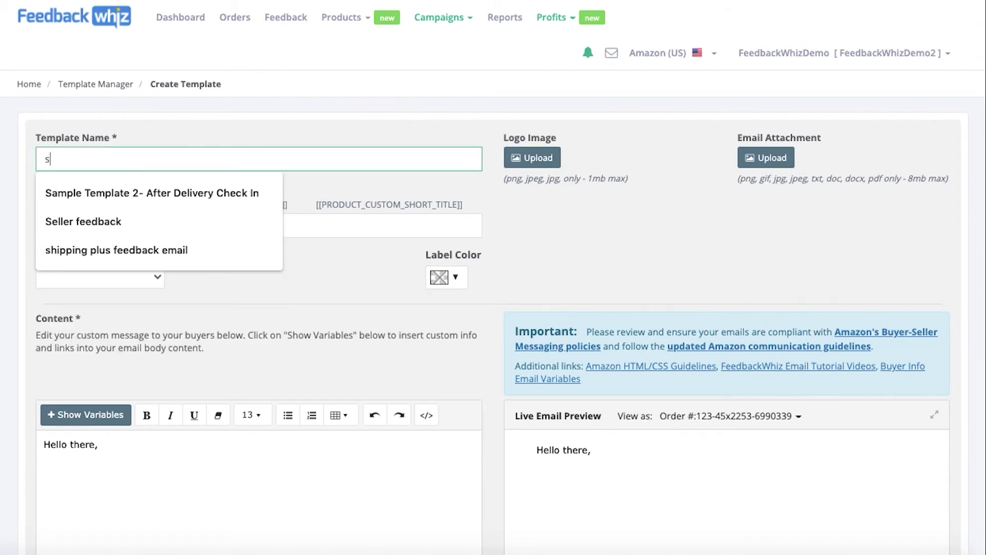
pyautogui.click(134, 216)
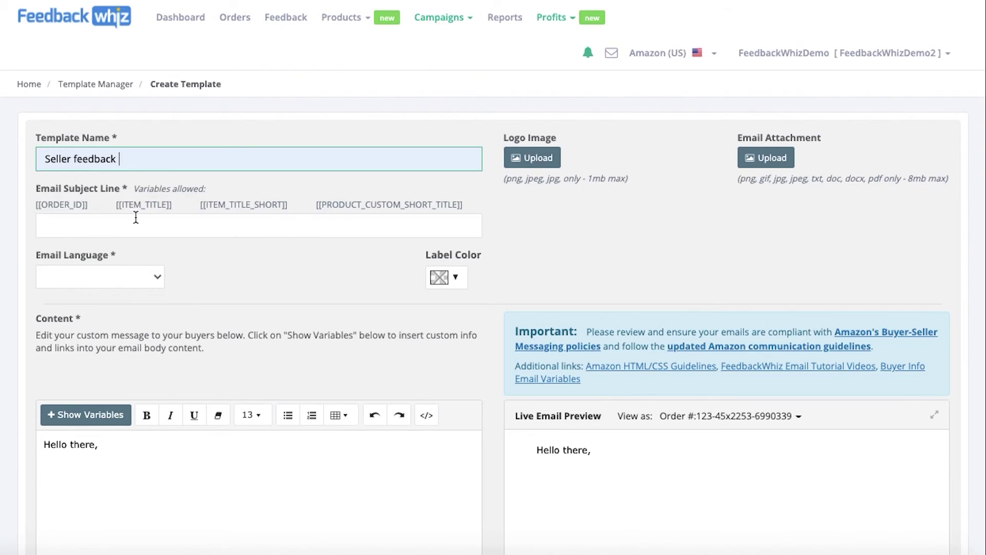
# Step: Set the subject to 'Regarding your Amazon Order ID [[ORDER_ID]]' using the copied variable
pyautogui.click(133, 221)
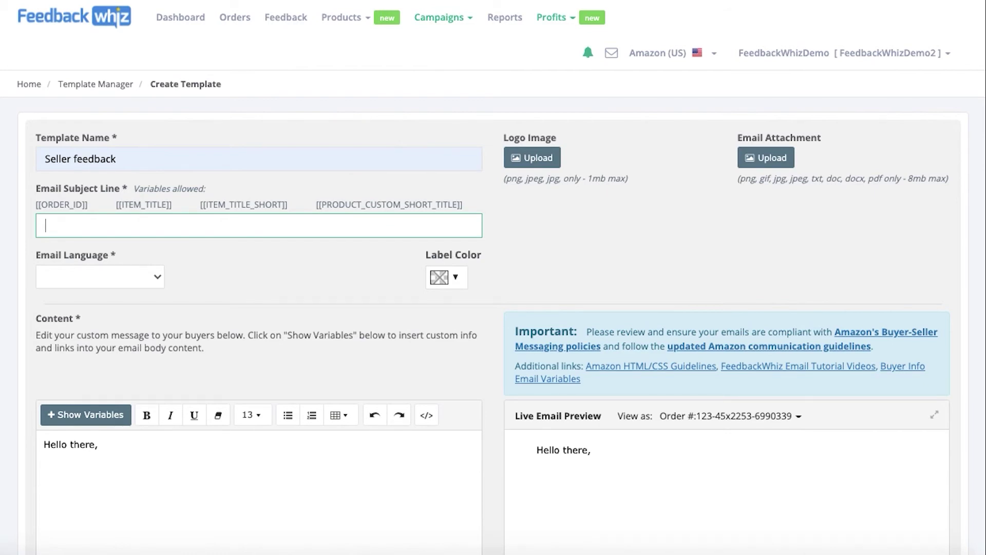
pyautogui.write('Regarding your Amazon Order ID')
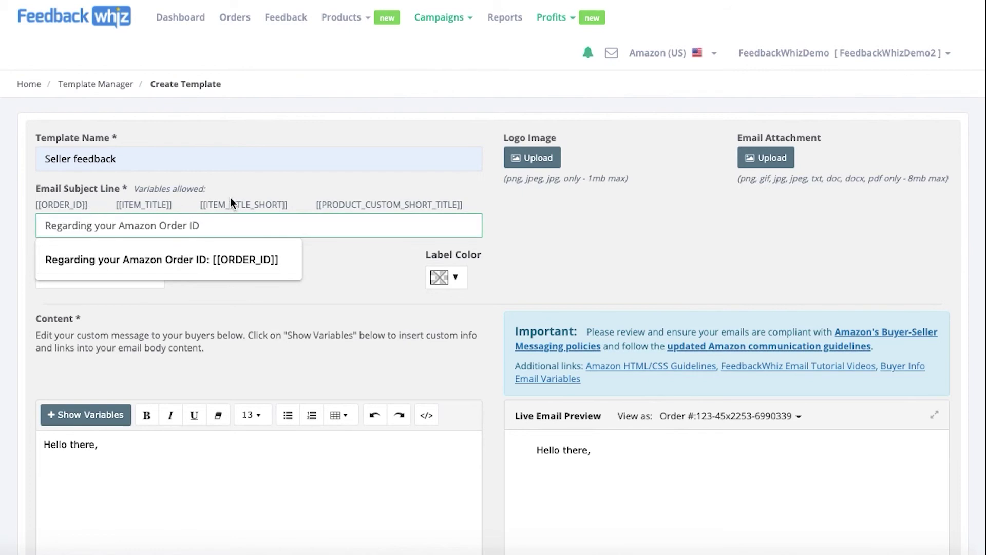
pyautogui.moveTo(103, 202); pyautogui.dragTo(39, 204)
pyautogui.rightClick(56, 205)
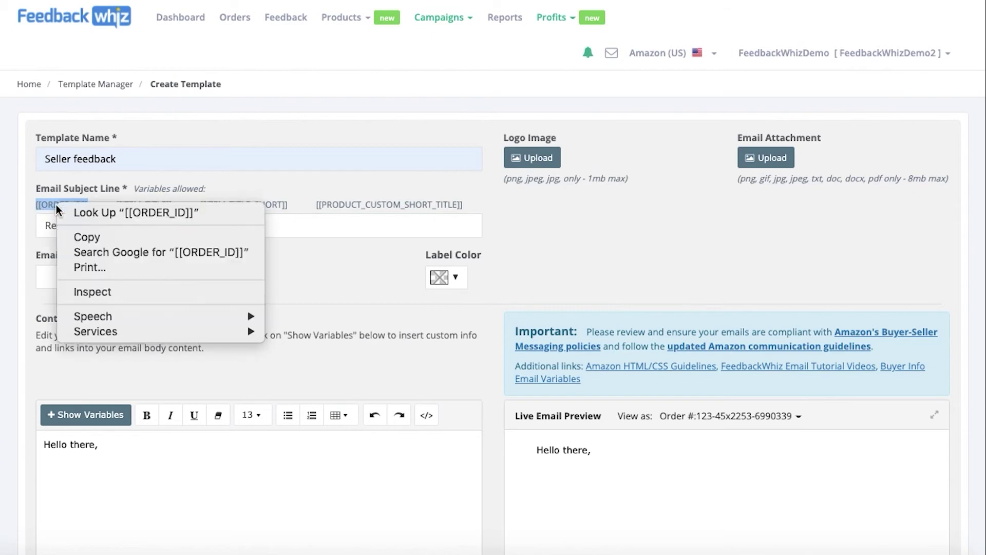
pyautogui.click(73, 238)
pyautogui.click(248, 220)
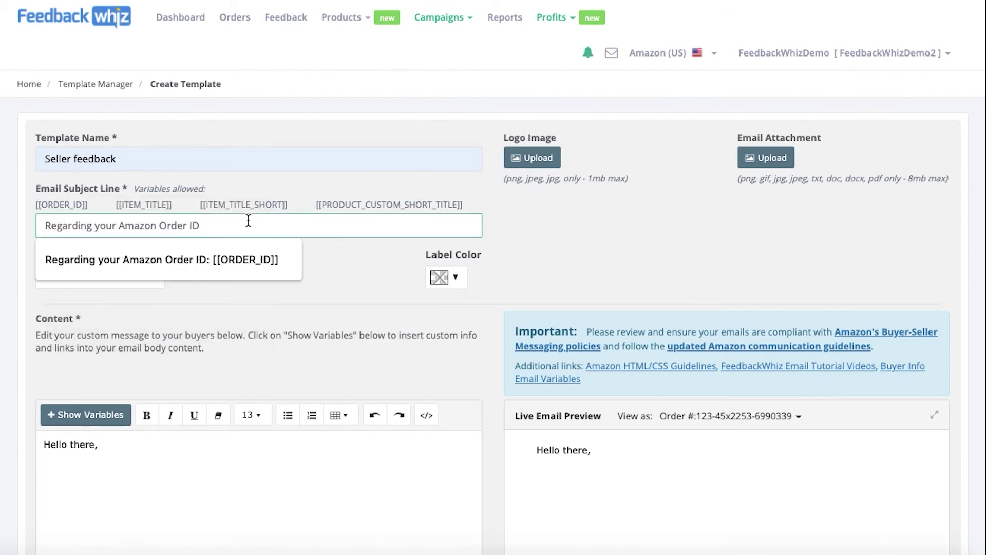
pyautogui.press('super+v')
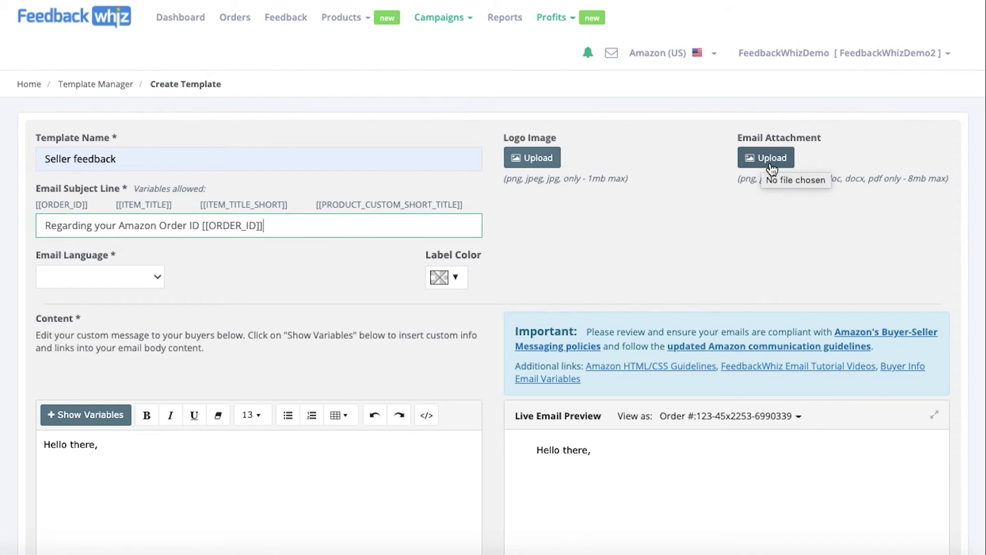
# Step: Set the Email Language to English, leaving the label colour unchanged
pyautogui.scroll(-3, 567, 251)
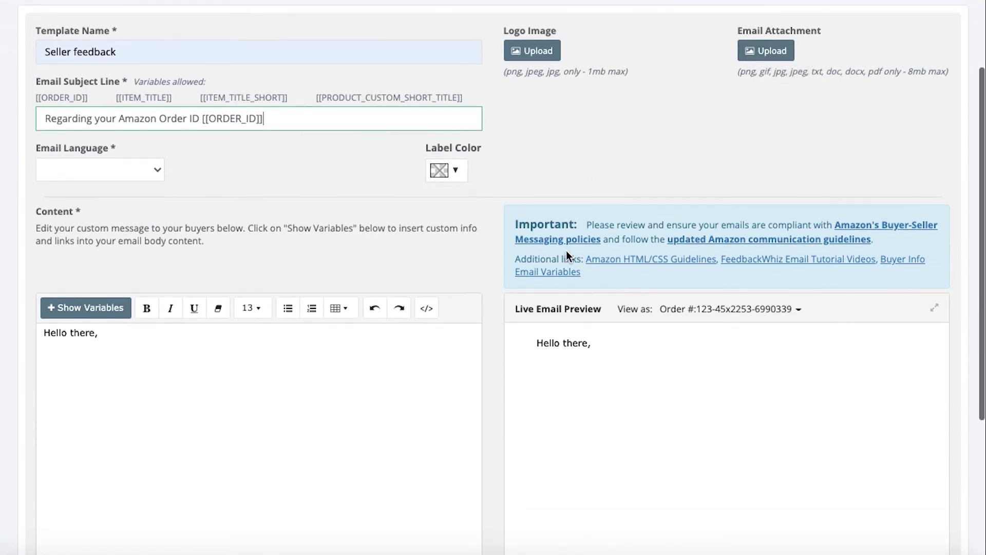
pyautogui.click(453, 152)
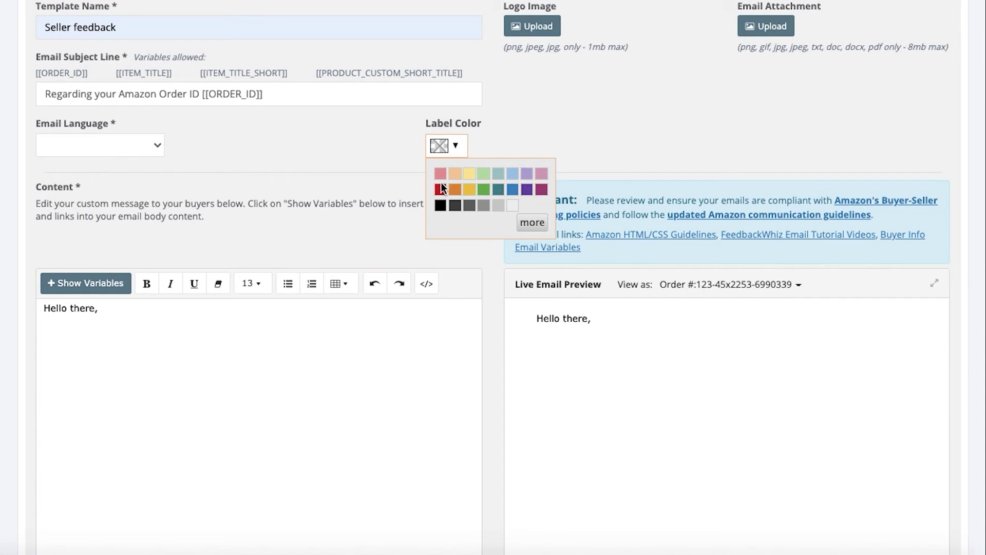
pyautogui.click(458, 149)
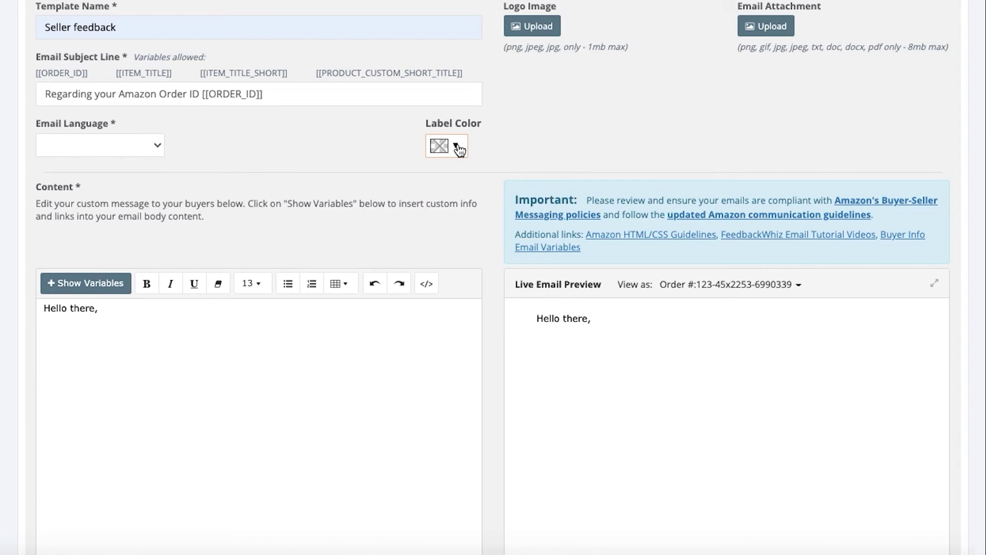
pyautogui.scroll(-2, 459, 149)
pyautogui.scroll(1, 459, 149)
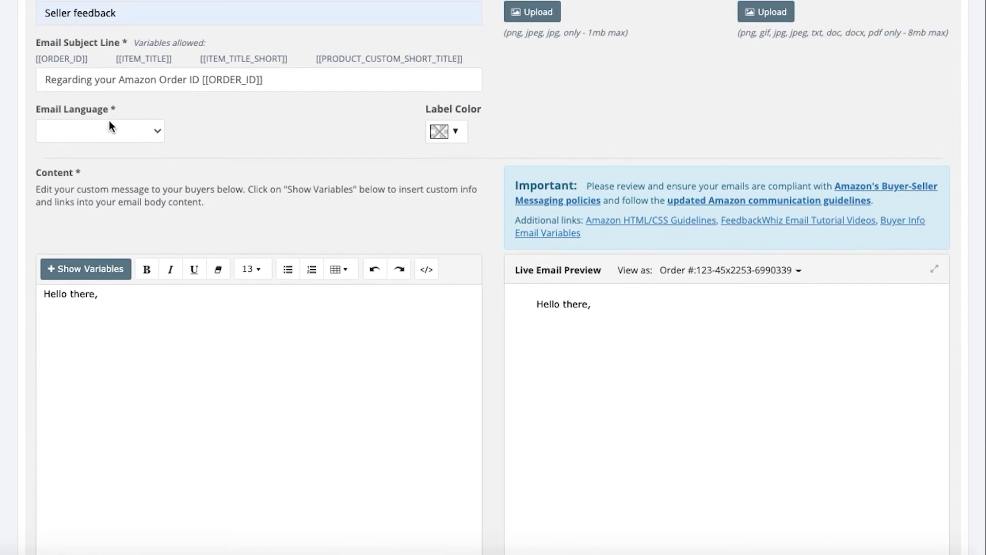
pyautogui.click(132, 134)
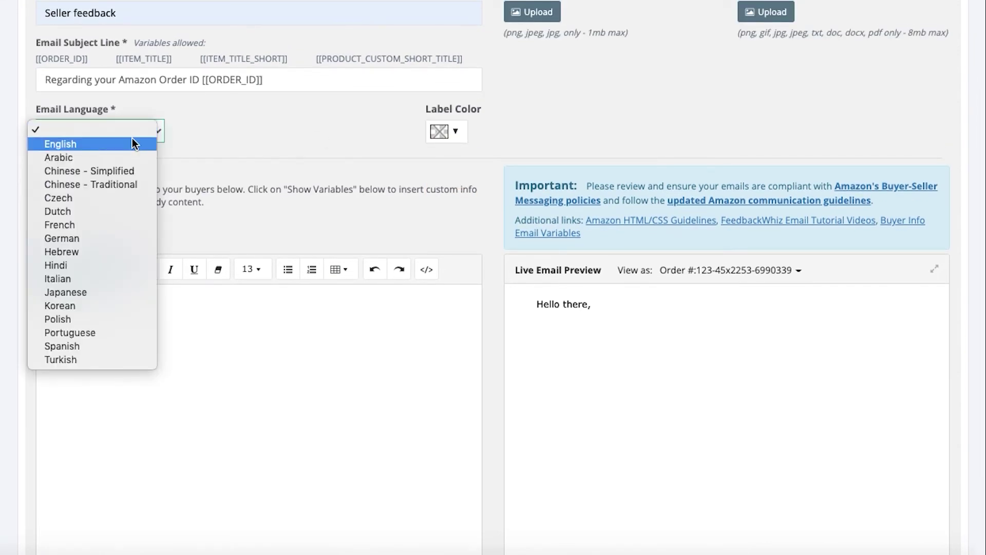
pyautogui.click(131, 143)
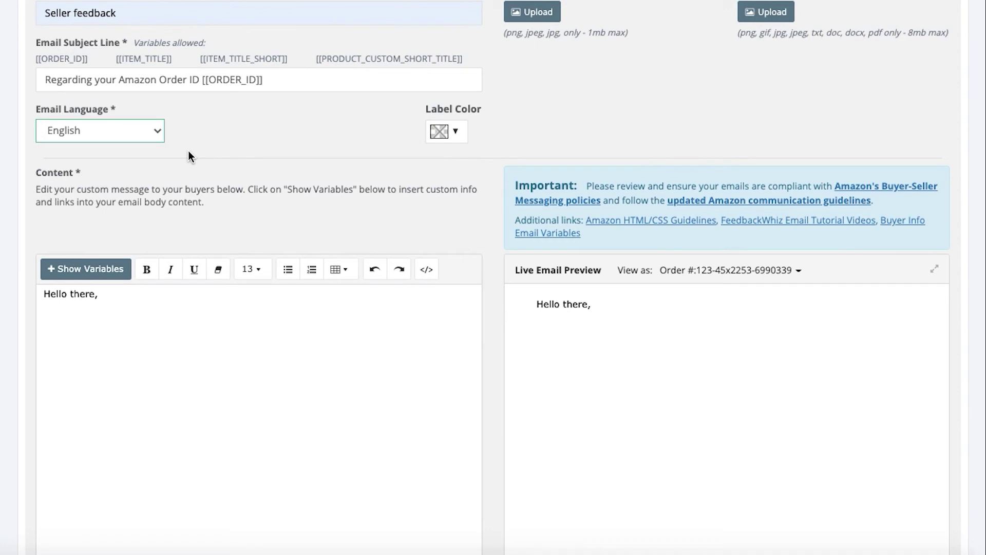
# Step: Add a line 'Thank you for purchasing' below 'Hello there,' in the body
pyautogui.scroll(-1, 188, 151)
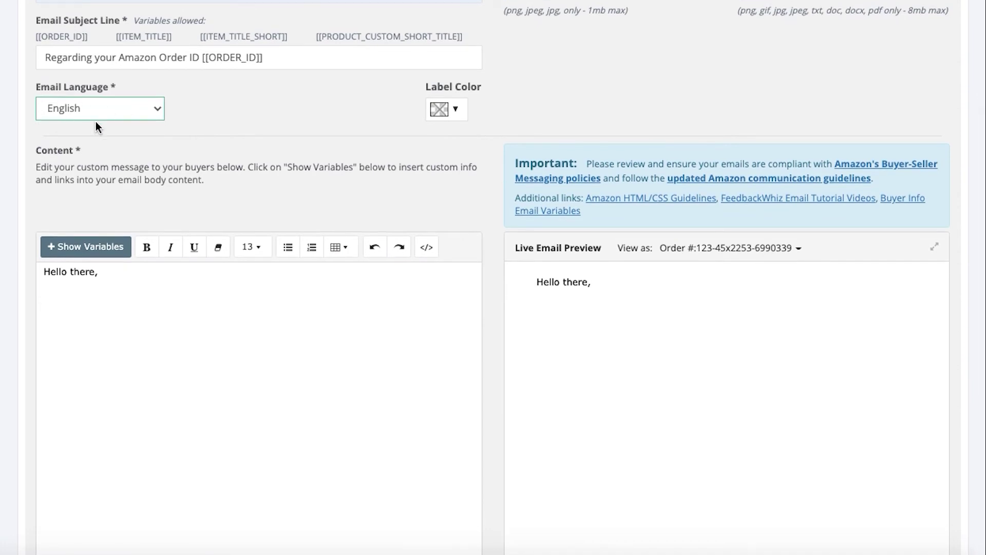
pyautogui.scroll(-4, 147, 133)
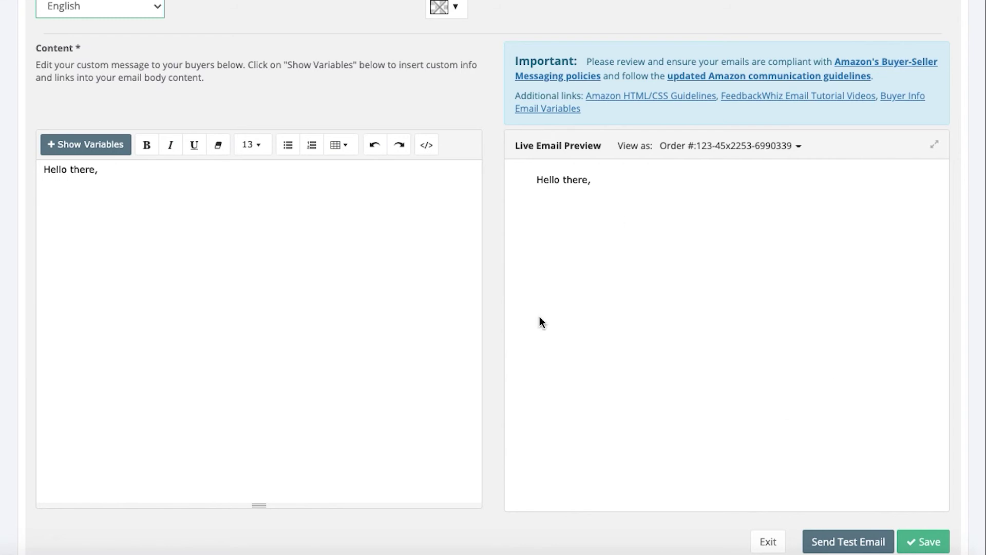
pyautogui.click(226, 175)
pyautogui.scroll(3, 195, 210)
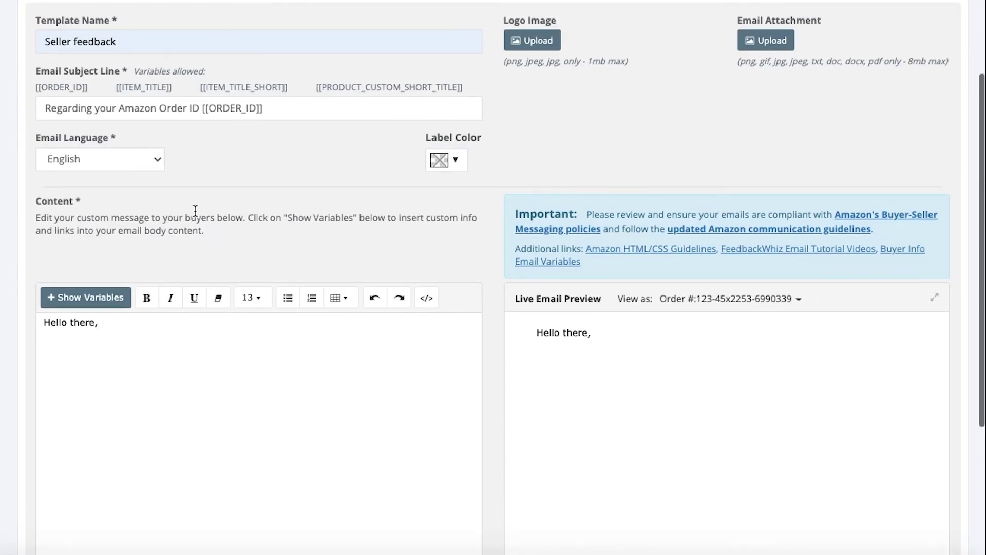
pyautogui.scroll(-1, 194, 210)
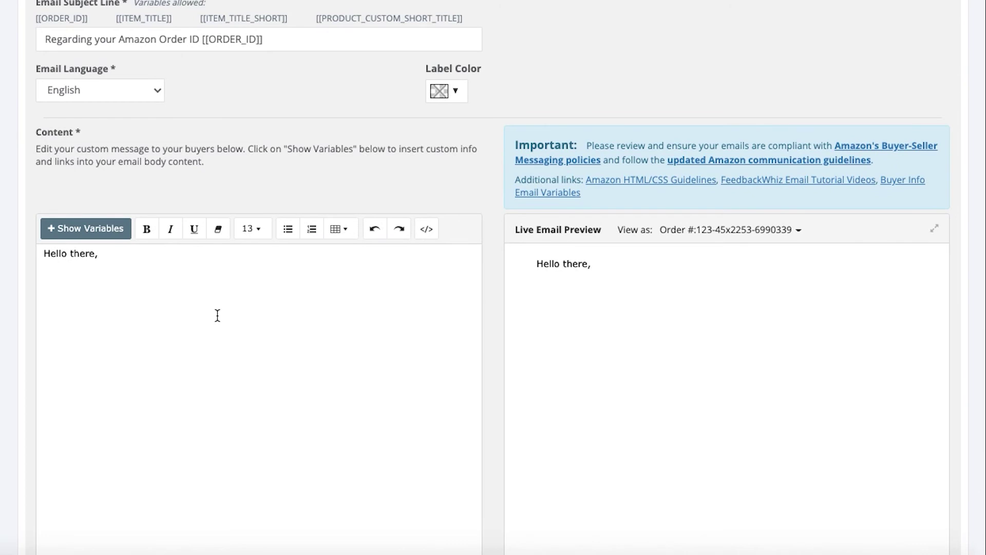
pyautogui.press('Return')
pyautogui.press('Return')
pyautogui.write('Thank you for ')
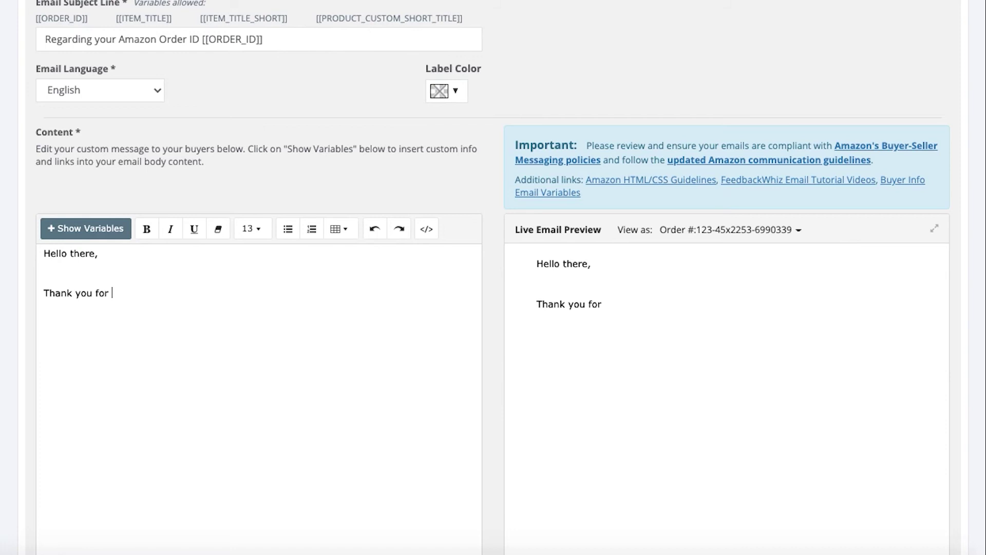
pyautogui.write('purchasing')
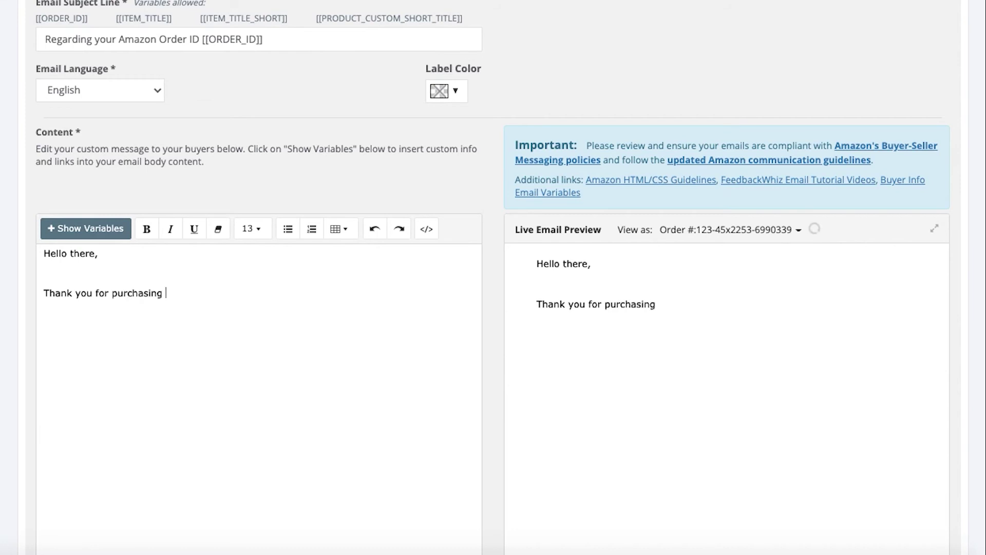
# Step: Complete the purchase sentence with the Order ID and Product Custom Short Title variables
pyautogui.click(103, 230)
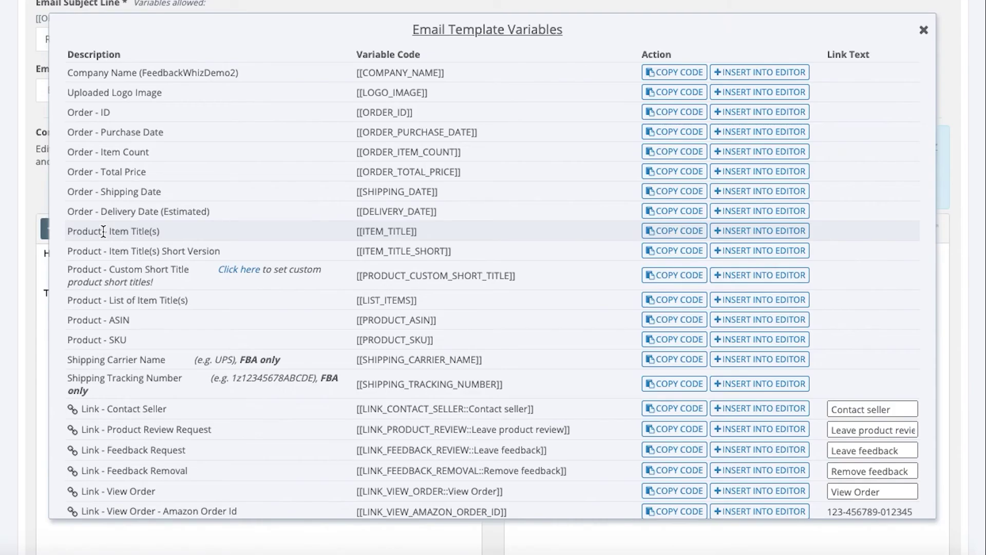
pyautogui.scroll(-2, 365, 282)
pyautogui.scroll(2, 365, 278)
pyautogui.scroll(-1, 401, 174)
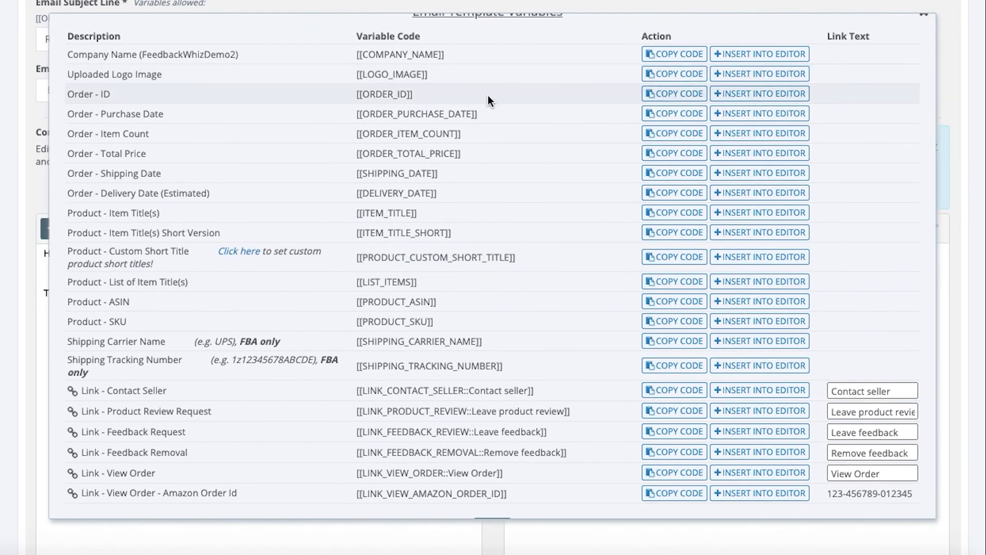
pyautogui.click(755, 98)
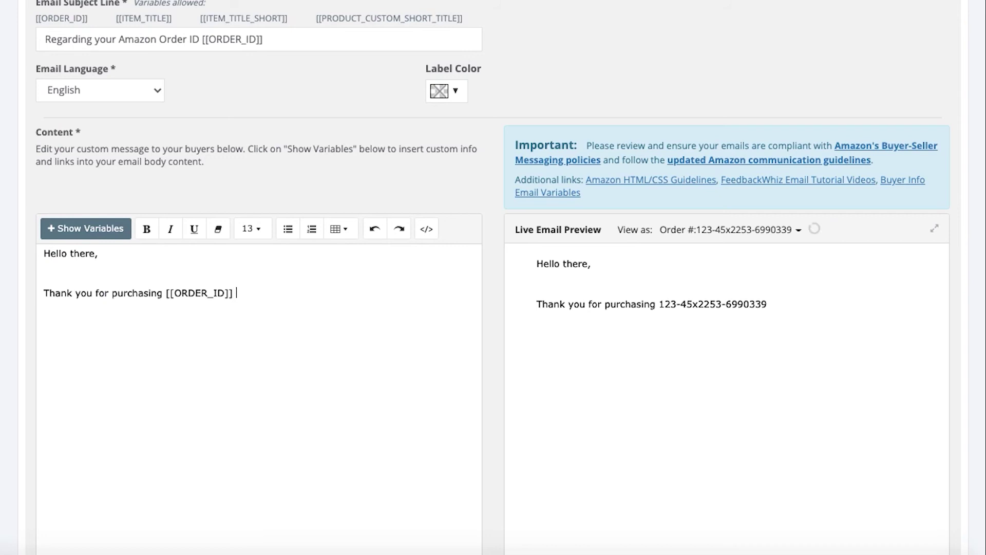
pyautogui.write('which contains')
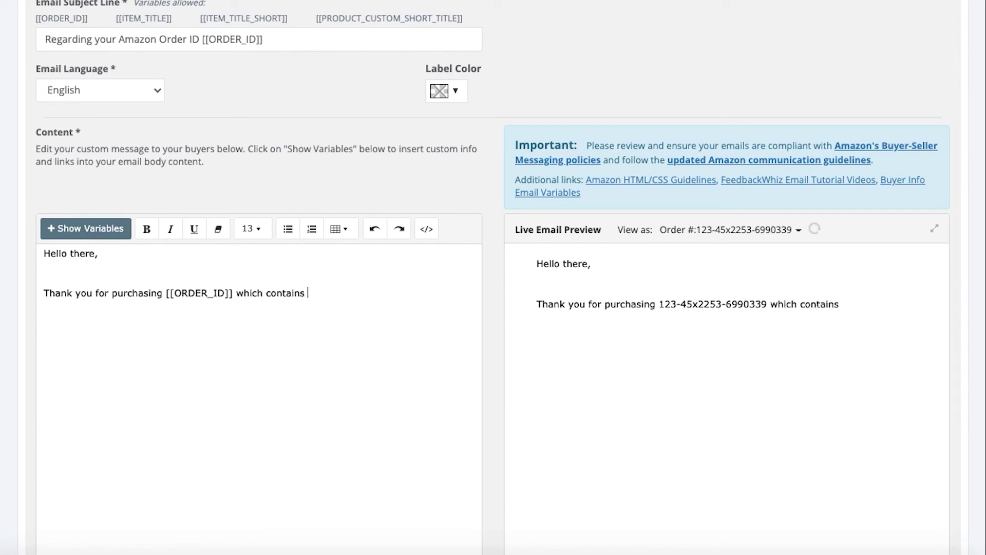
pyautogui.click(68, 231)
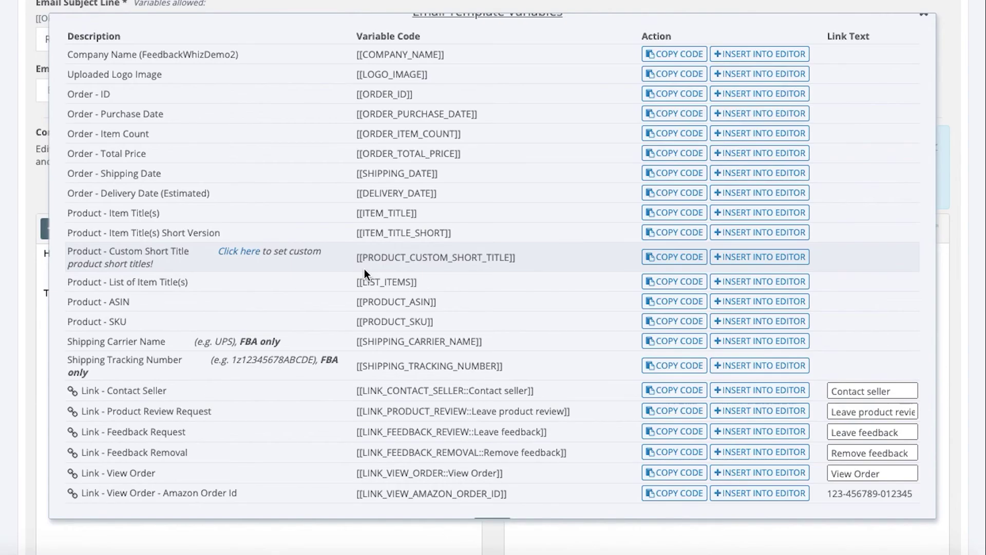
pyautogui.click(771, 258)
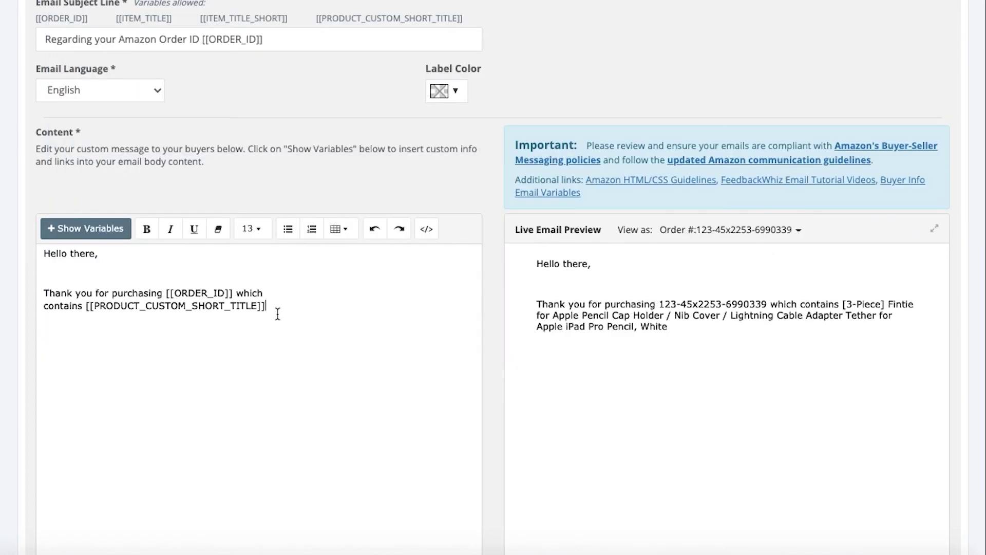
pyautogui.press('Up')
pyautogui.press('BackSpace')
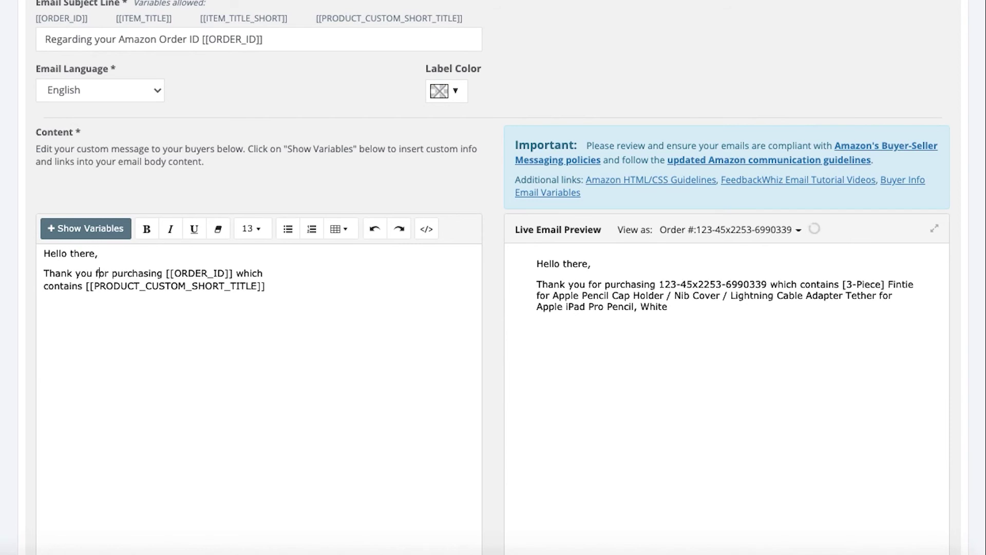
pyautogui.press('Down')
pyautogui.press('Down')
# Step: Add the seller-feedback request with a Leave feedback link, then 'Thank you' and [[COMPANY_NAME]]
pyautogui.press('Return')
pyautogui.press('Return')
pyautogui.write('I would ap')
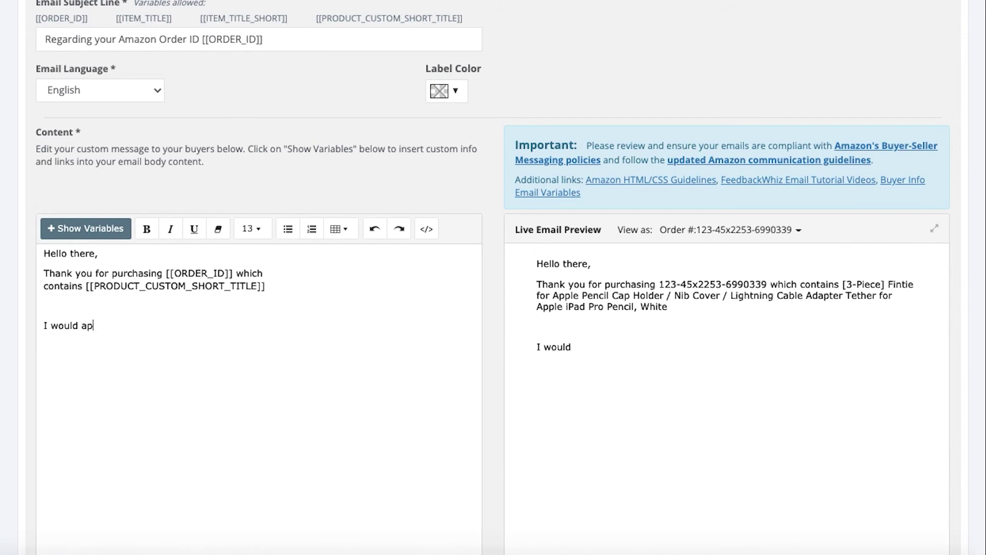
pyautogui.write('preciate it if ')
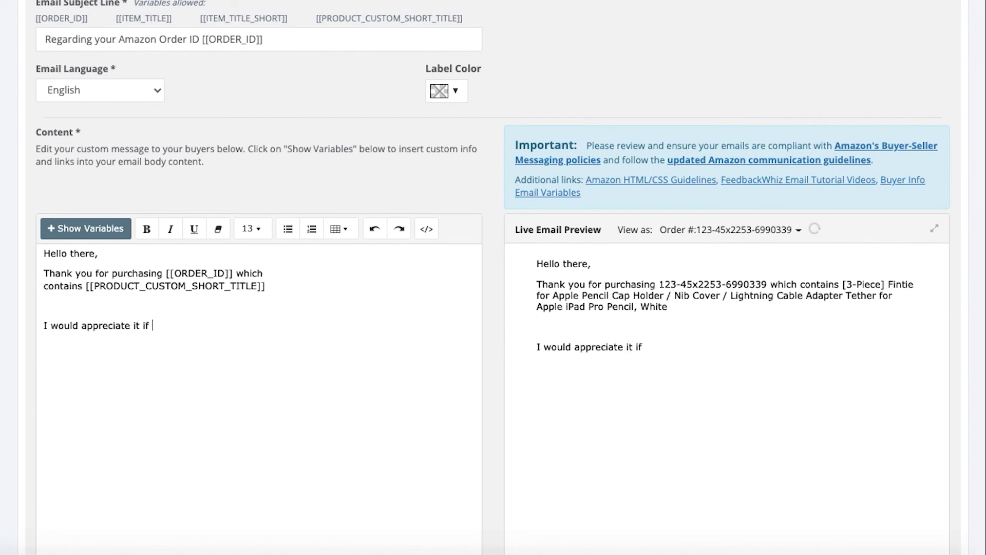
pyautogui.write('you could please')
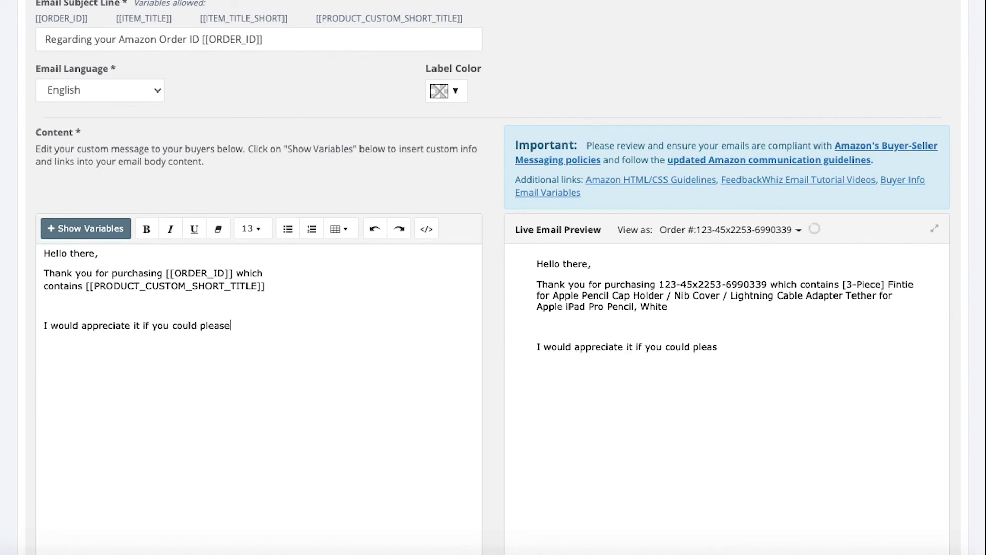
pyautogui.write(' provide some ')
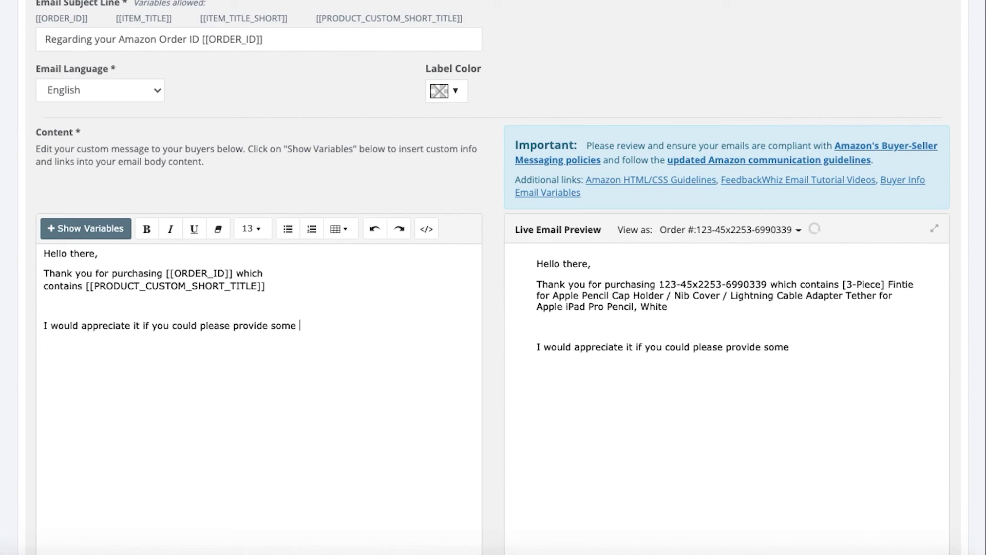
pyautogui.write('seller feed')
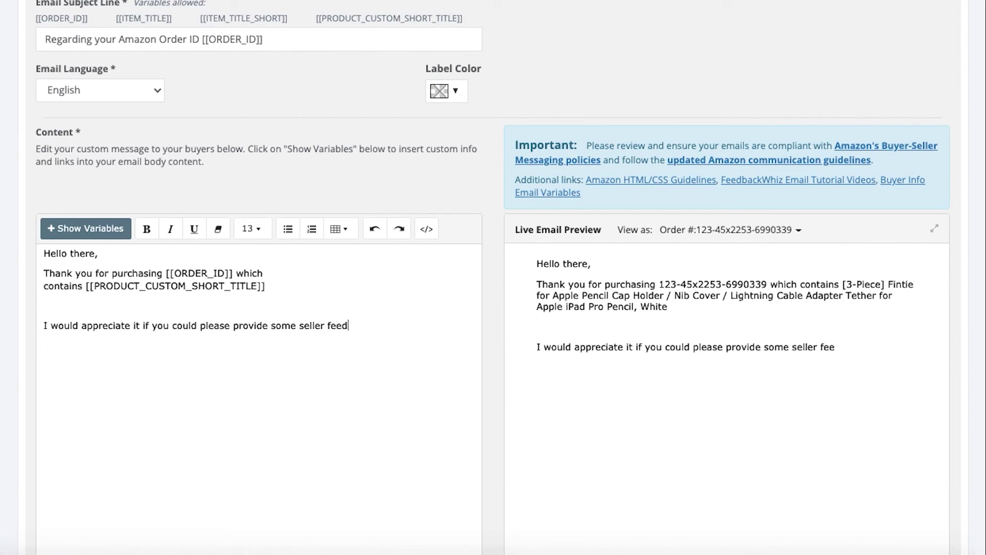
pyautogui.write('back for this o')
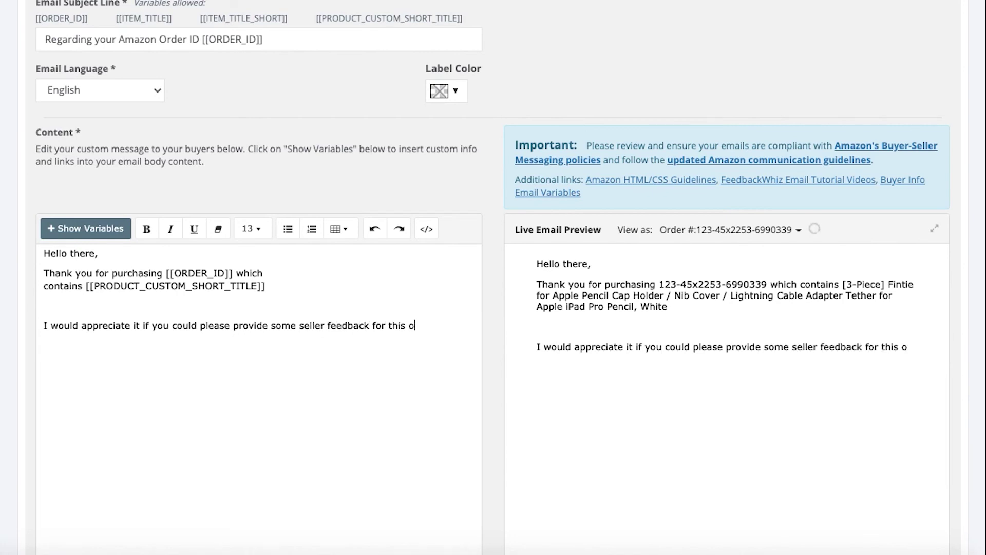
pyautogui.write('rder')
pyautogui.click(82, 229)
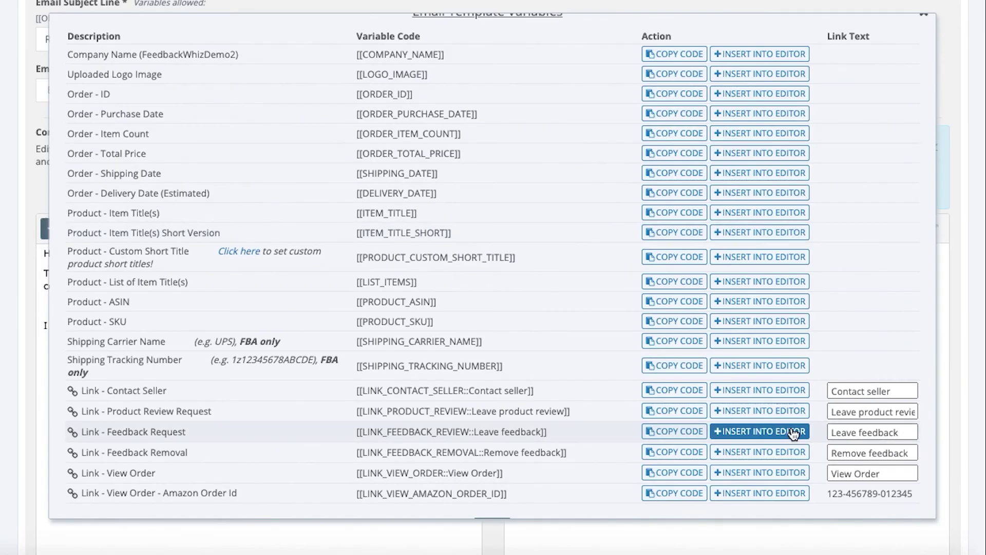
pyautogui.click(791, 433)
pyautogui.press('Return')
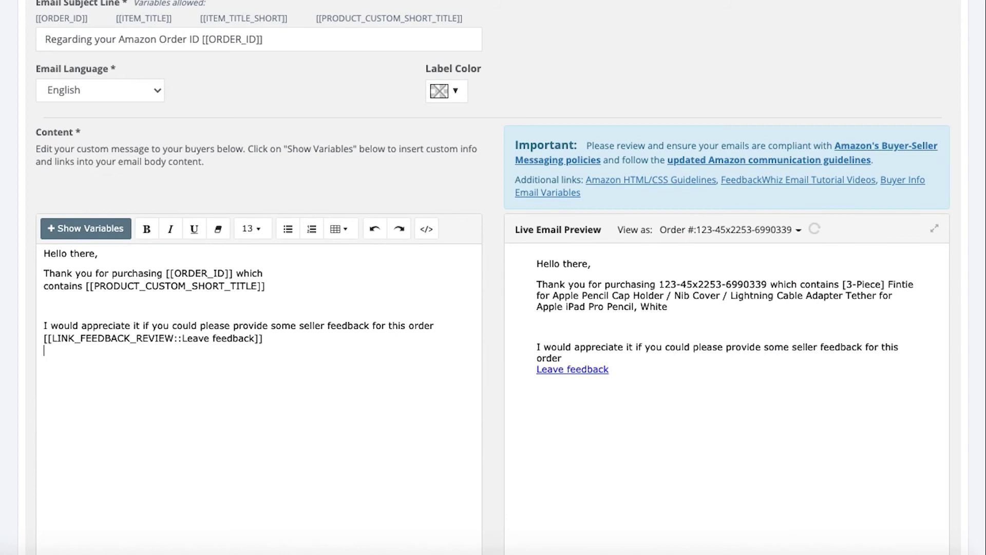
pyautogui.write('Thank you')
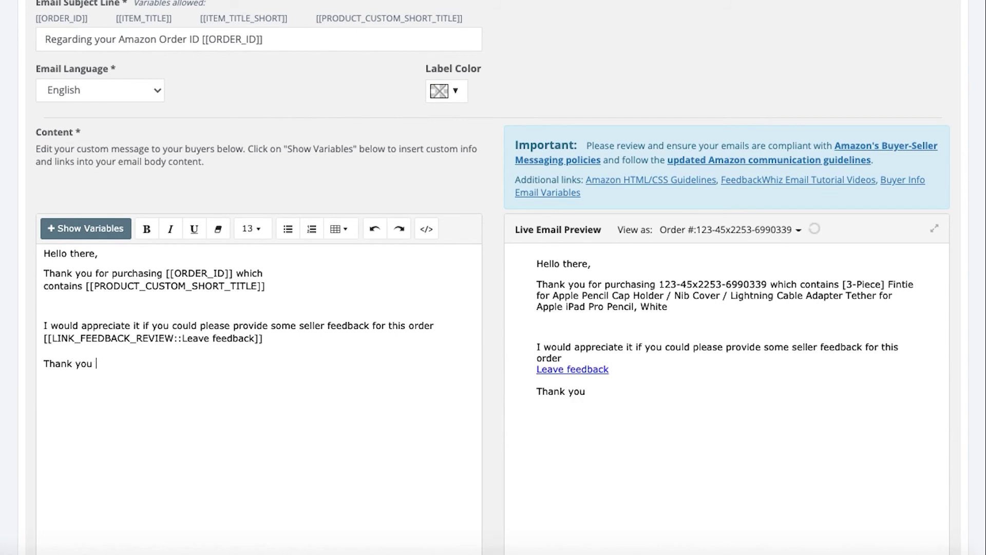
pyautogui.click(75, 229)
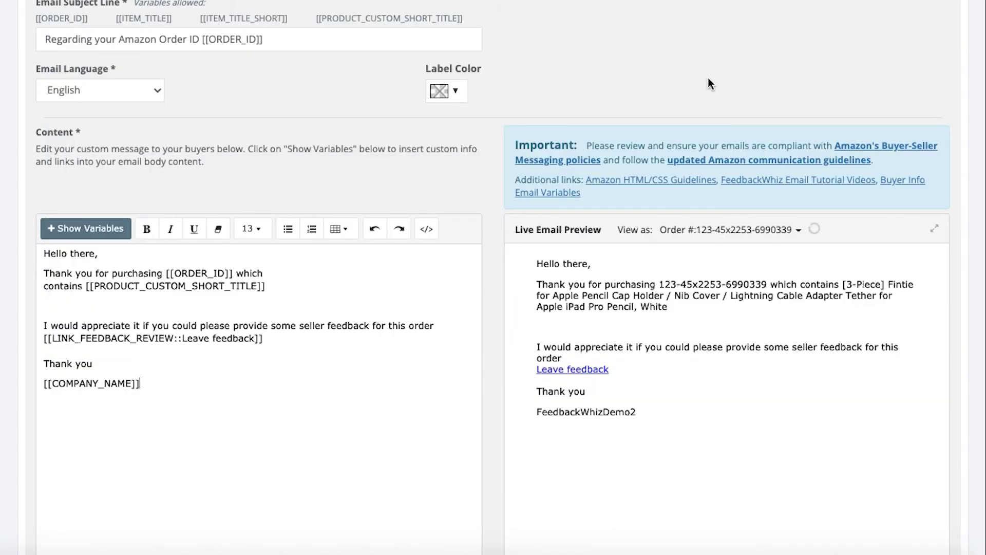
pyautogui.click(760, 54)
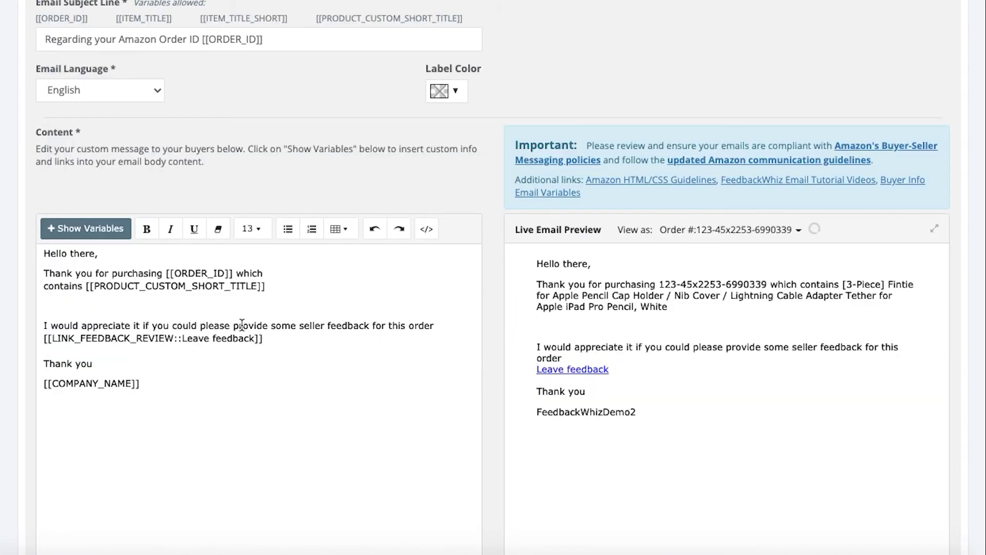
pyautogui.click(203, 313)
pyautogui.press('Delete')
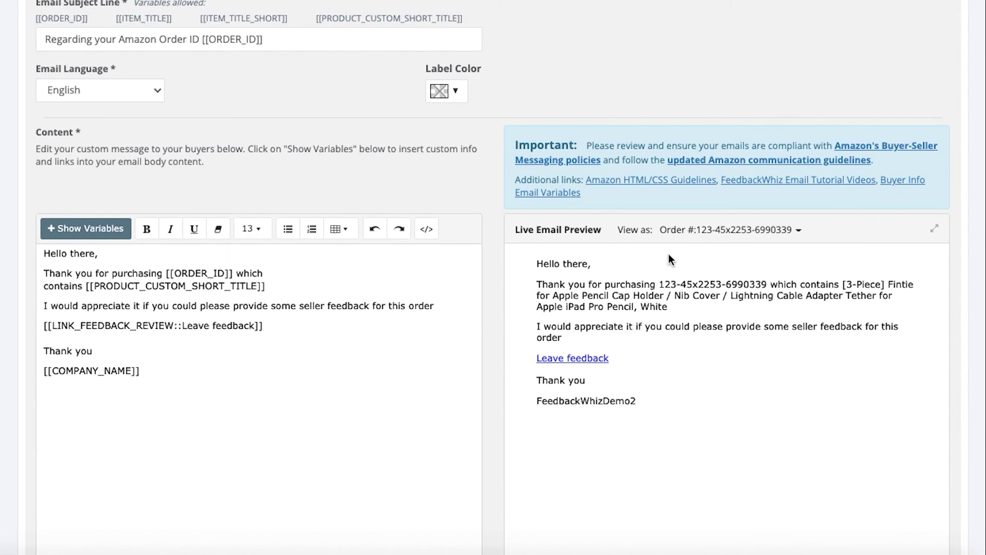
# Step: Preview the email with the Kindle E-reader order, then the Batman shirt order
pyautogui.scroll(-1, 668, 254)
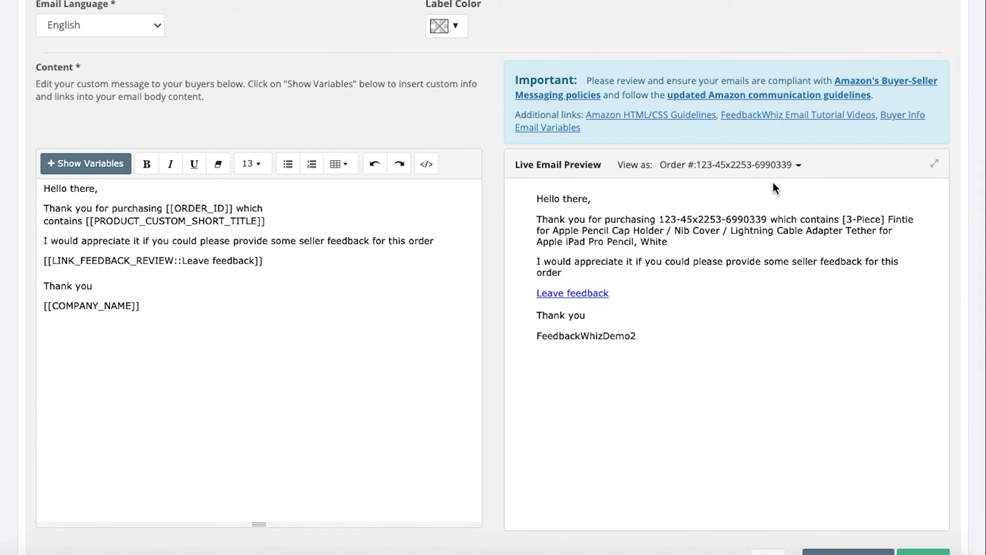
pyautogui.click(769, 166)
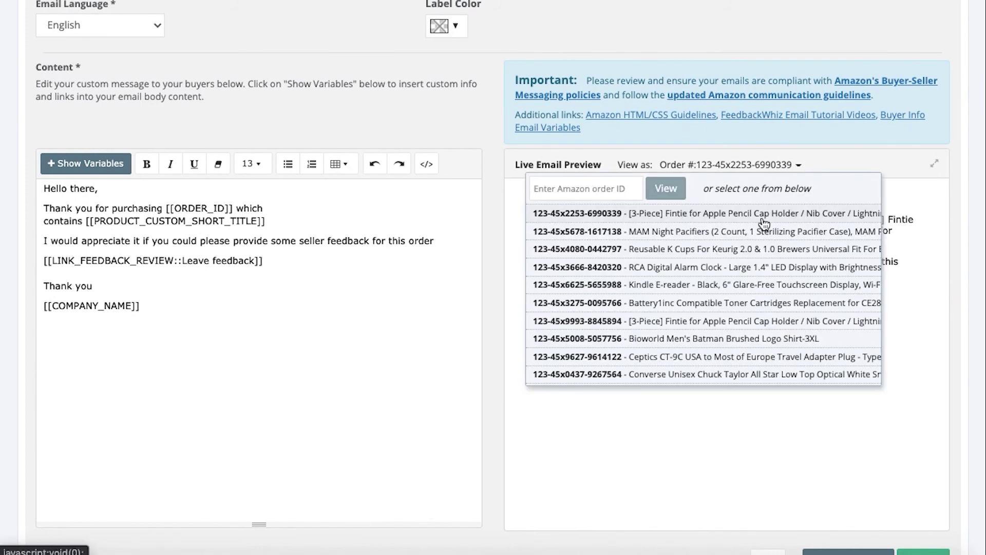
pyautogui.click(748, 284)
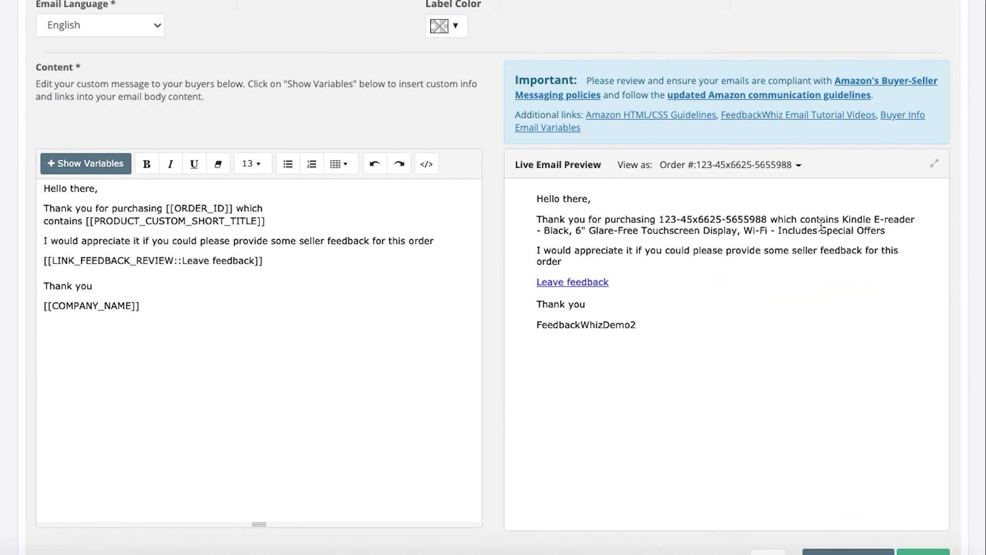
pyautogui.click(768, 168)
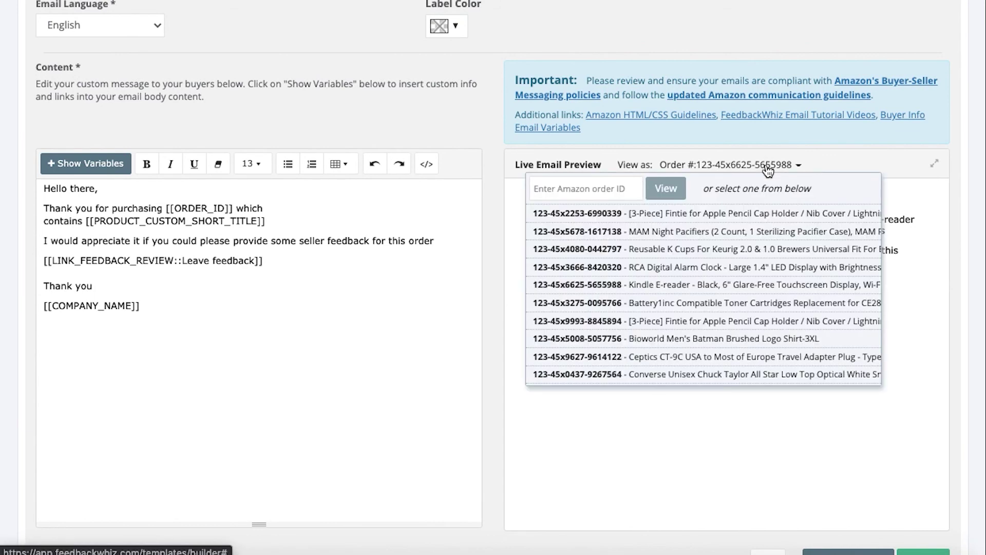
pyautogui.click(700, 338)
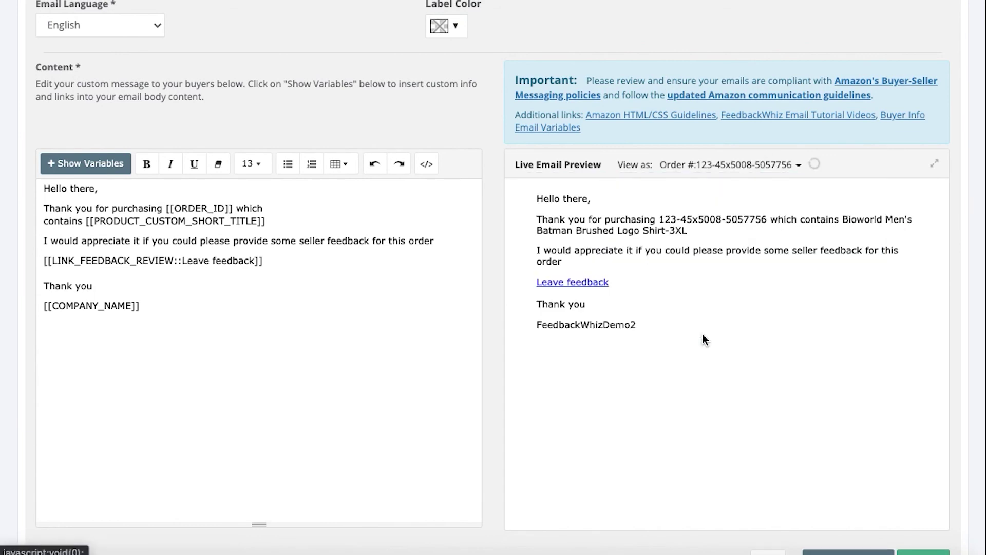
# Step: Save the Seller feedback template
pyautogui.scroll(-3, 678, 234)
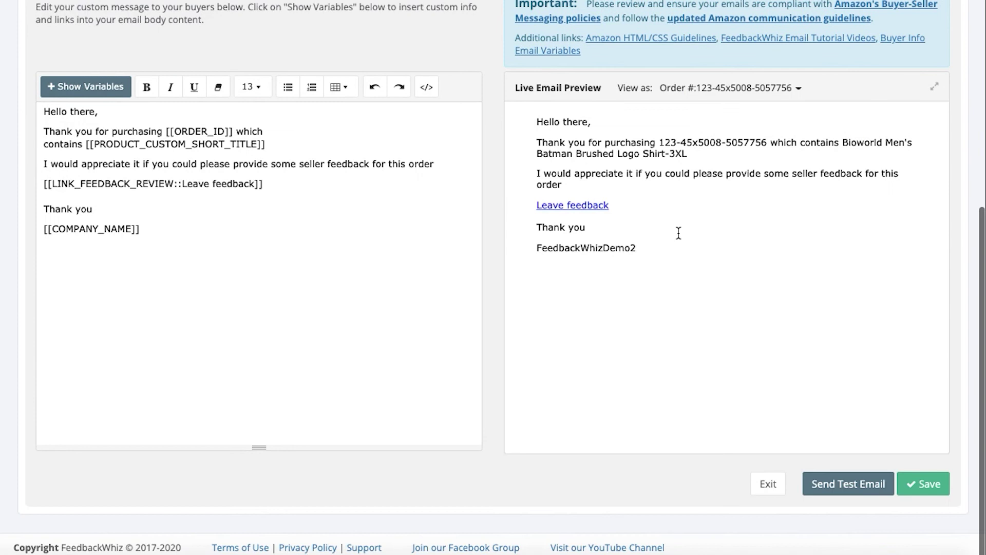
pyautogui.click(920, 483)
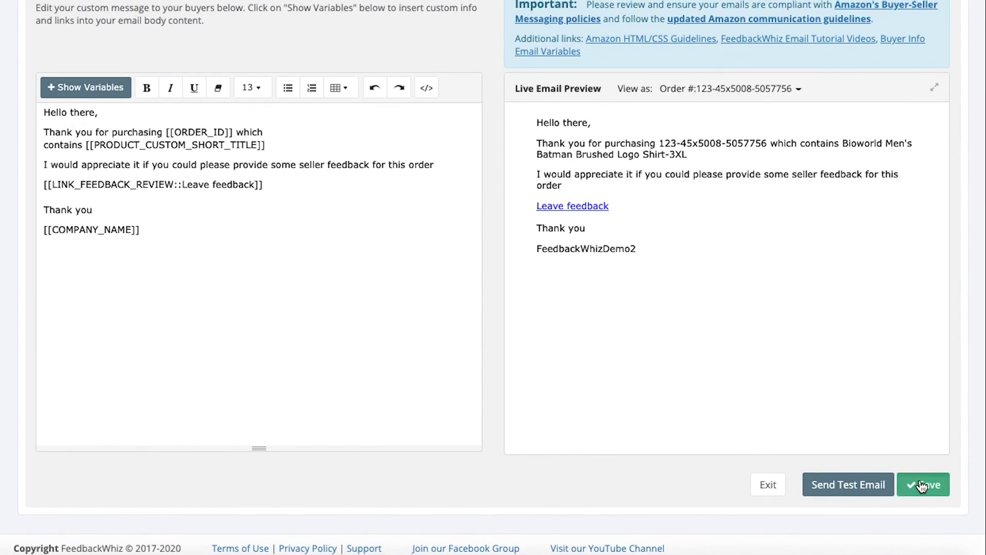
pyautogui.scroll(-3, 574, 291)
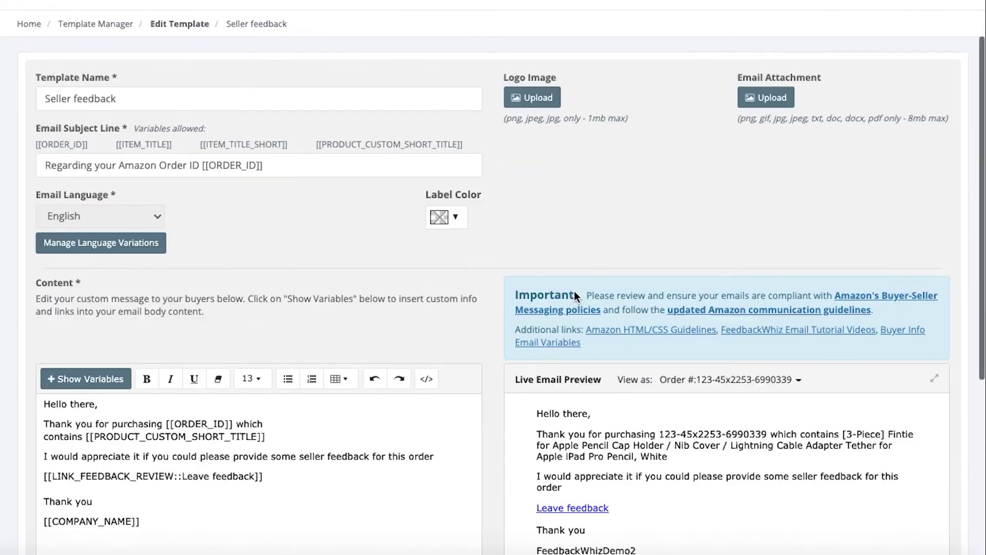
pyautogui.scroll(1, 574, 290)
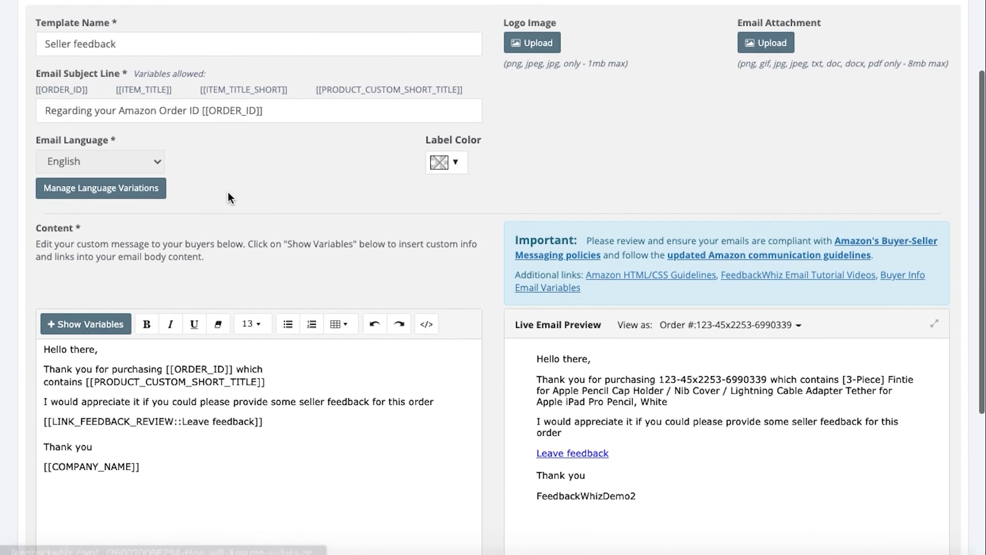
# Step: Open the language variations list and edit the Spanish variation of Seller feedback
pyautogui.click(113, 194)
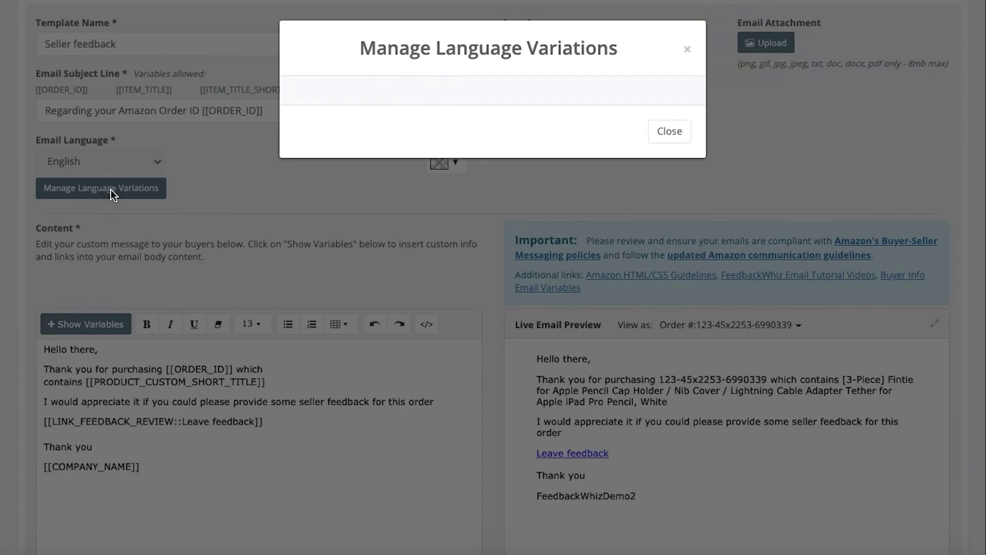
pyautogui.scroll(-3, 478, 263)
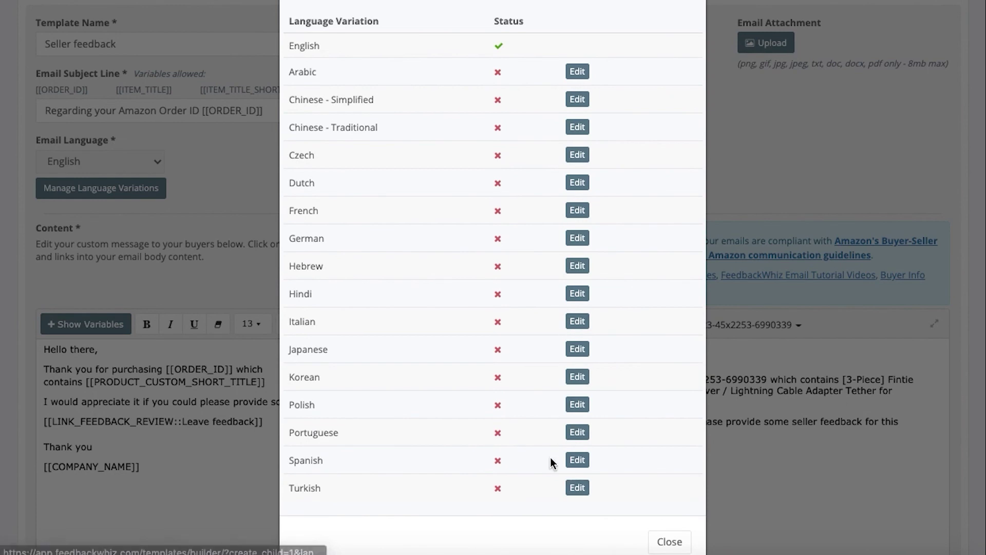
pyautogui.scroll(-1, 551, 459)
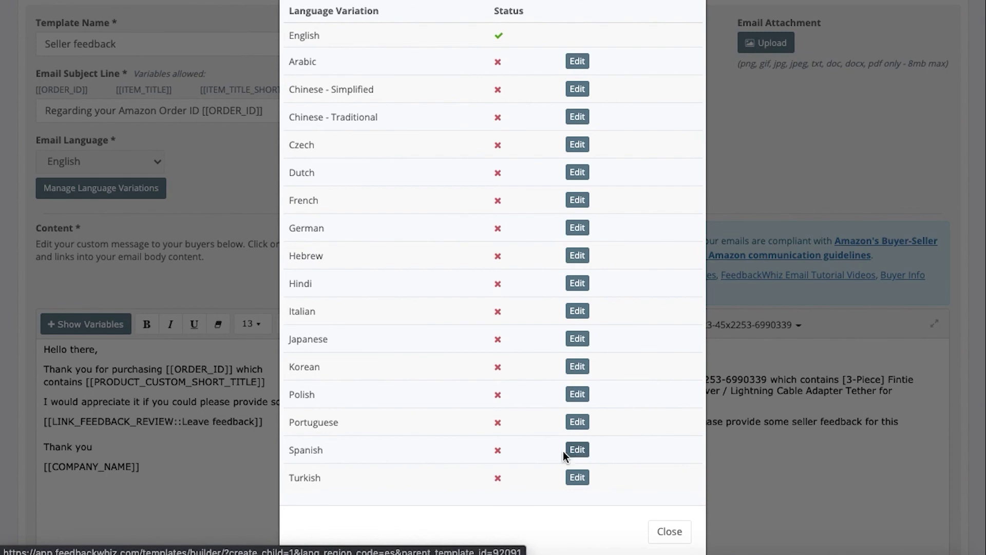
pyautogui.click(577, 450)
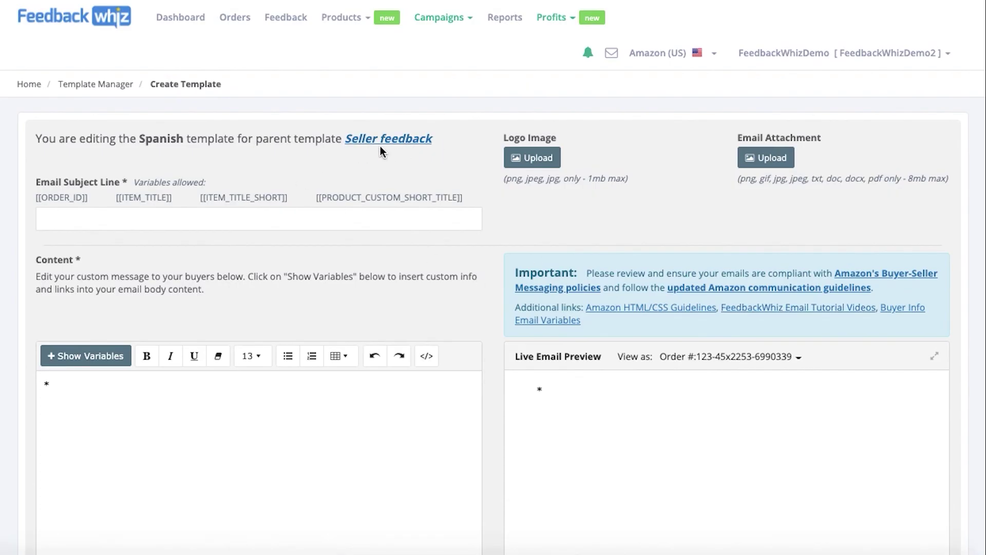
pyautogui.scroll(-4, 408, 274)
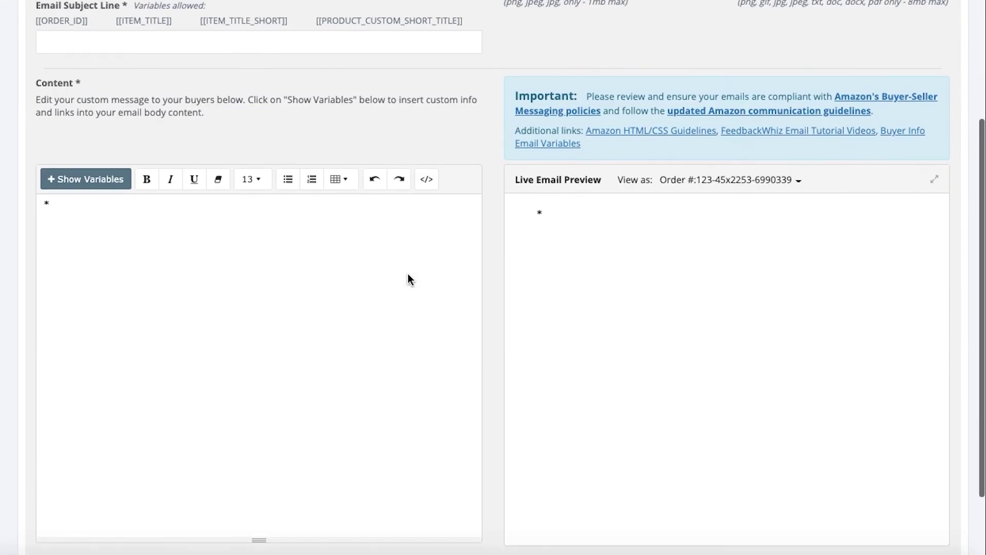
pyautogui.scroll(3, 408, 273)
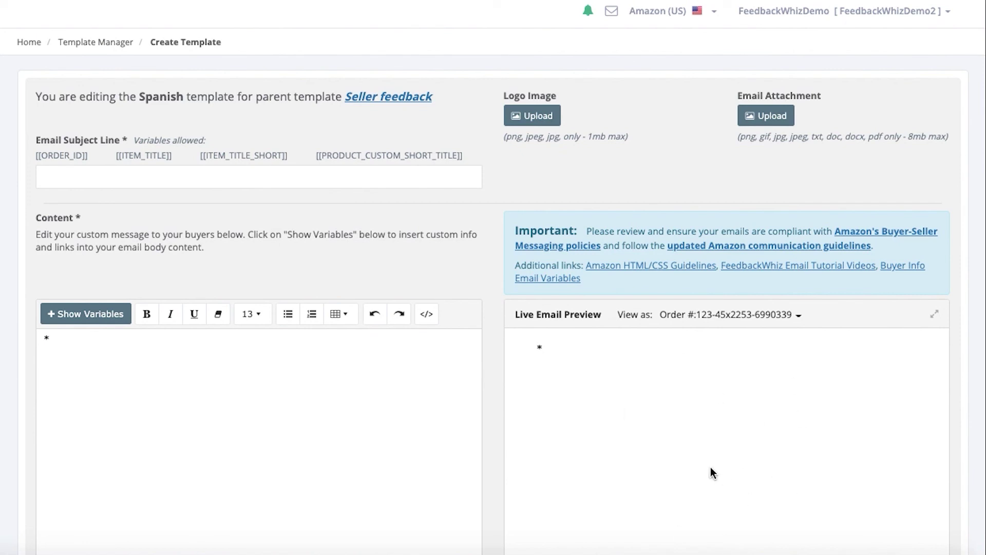
pyautogui.scroll(1, 452, 436)
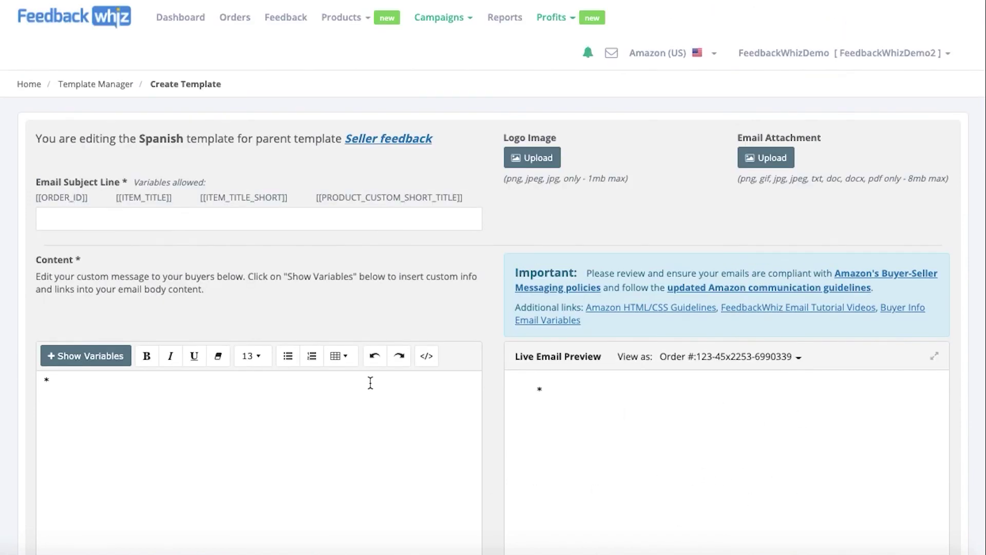
# Step: From Template Manager's prebuilt templates, preview and load Seller Feedback Request
pyautogui.click(441, 17)
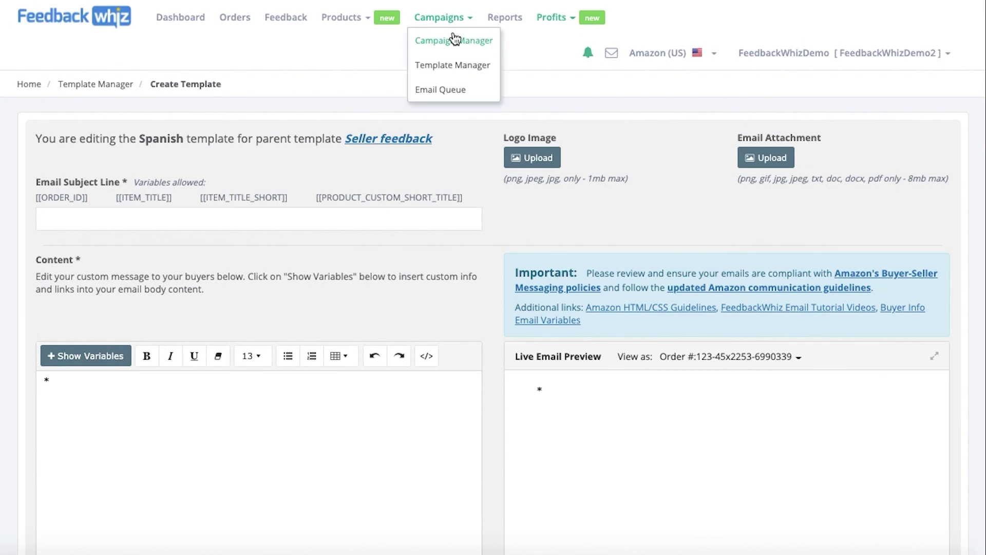
pyautogui.click(458, 67)
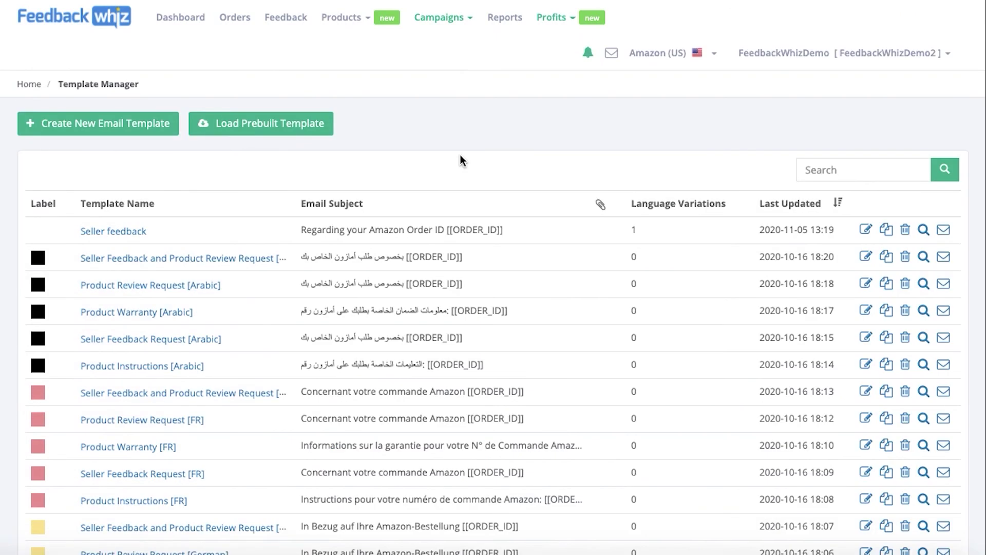
pyautogui.click(275, 134)
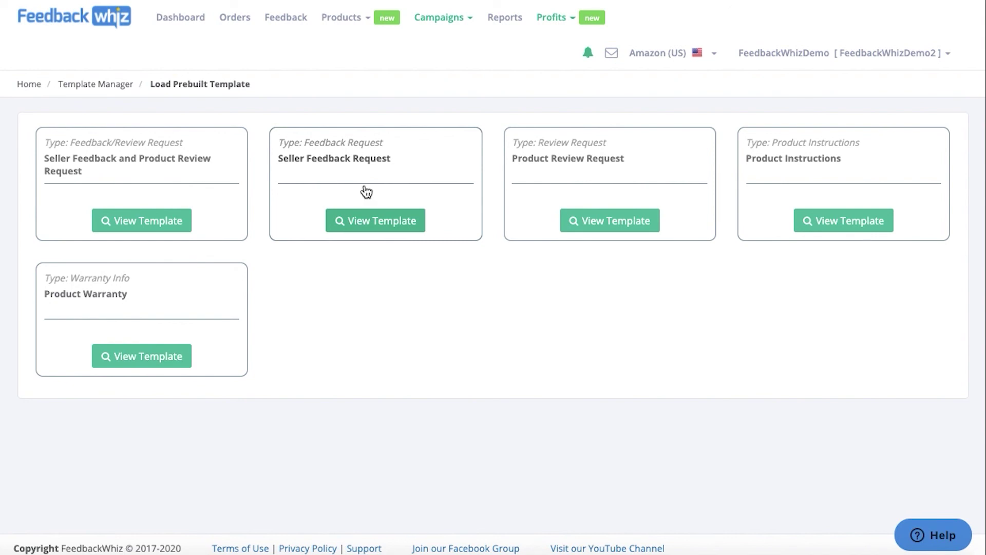
pyautogui.click(374, 221)
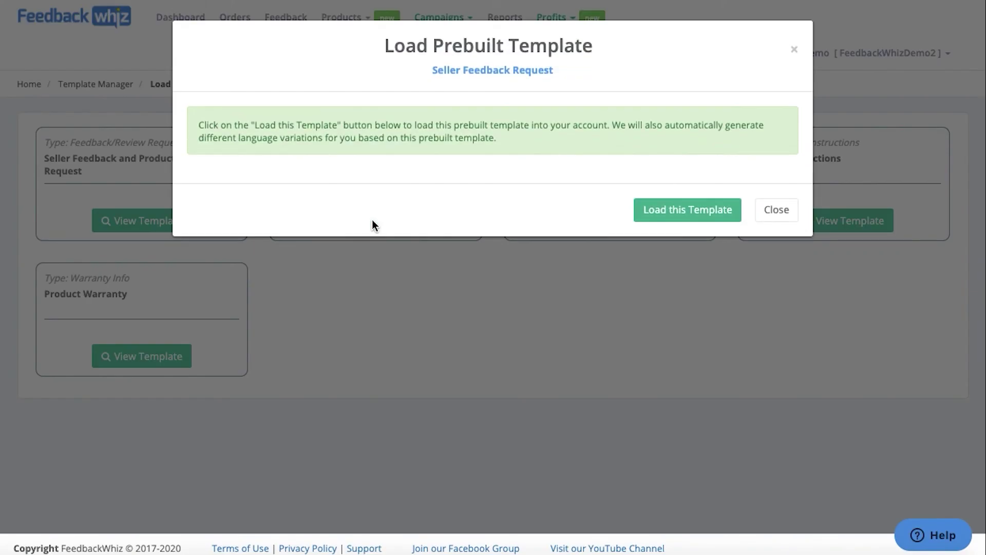
pyautogui.click(658, 217)
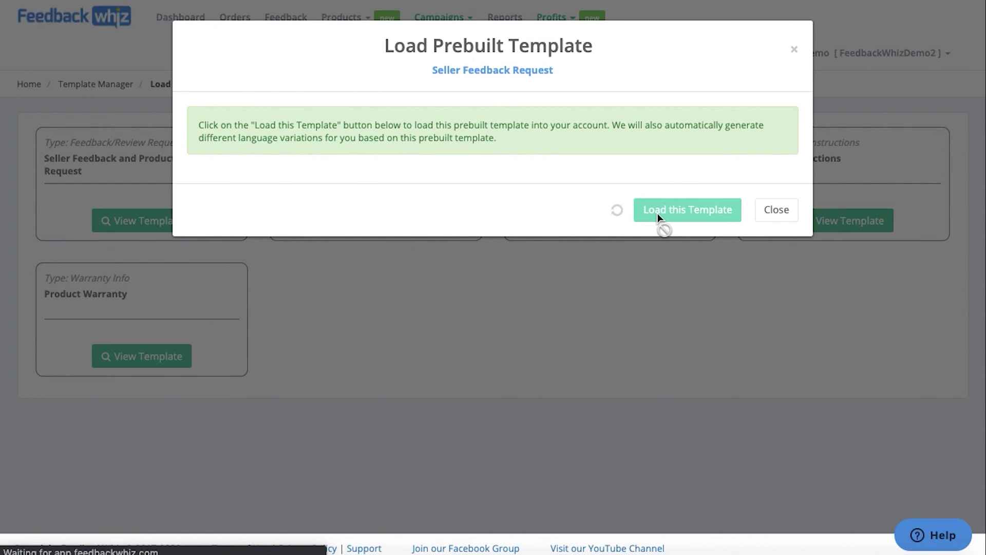
pyautogui.scroll(-3, 571, 321)
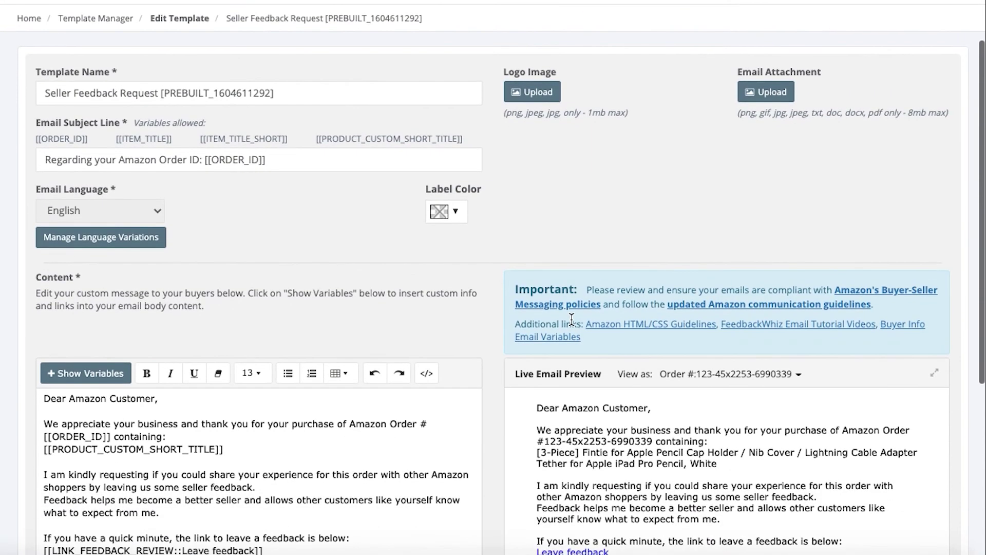
pyautogui.scroll(-1, 571, 319)
pyautogui.scroll(2, 571, 320)
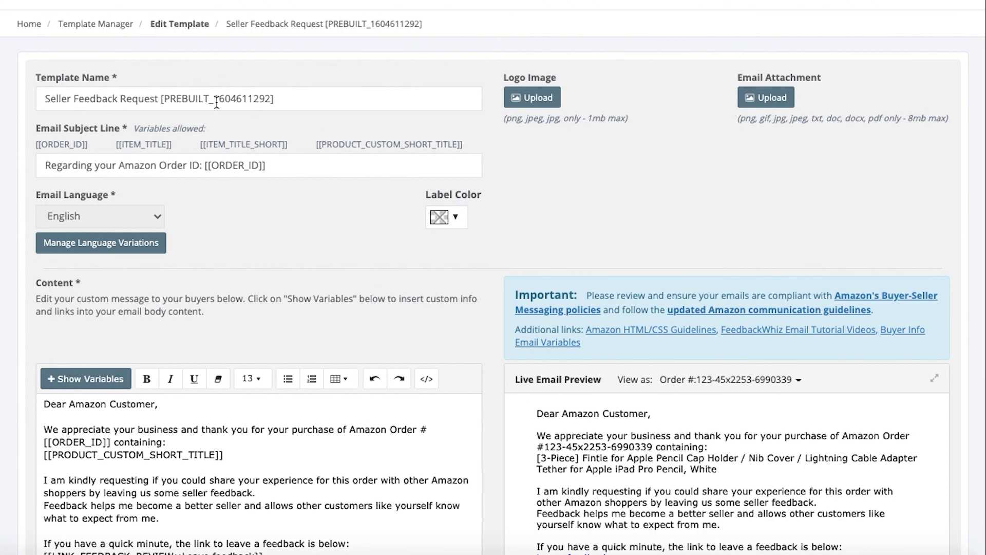
pyautogui.scroll(-1, 107, 105)
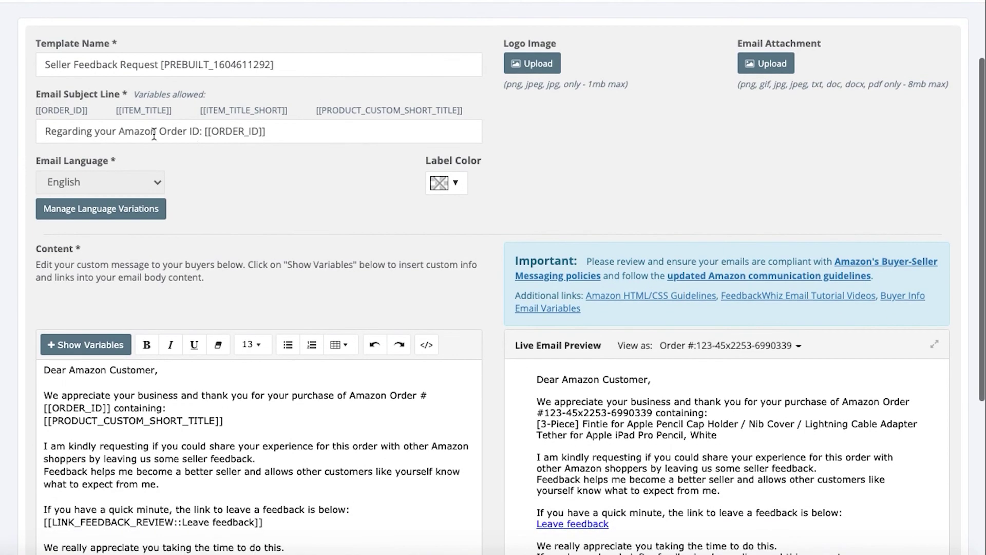
pyautogui.click(122, 211)
pyautogui.scroll(-3, 375, 266)
pyautogui.scroll(2, 375, 266)
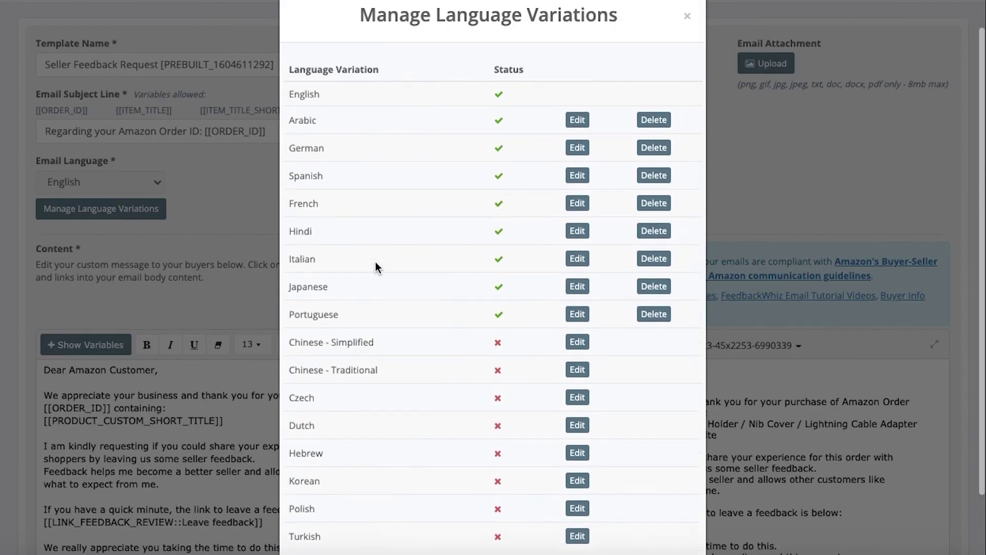
pyautogui.scroll(-2, 669, 532)
pyautogui.click(671, 527)
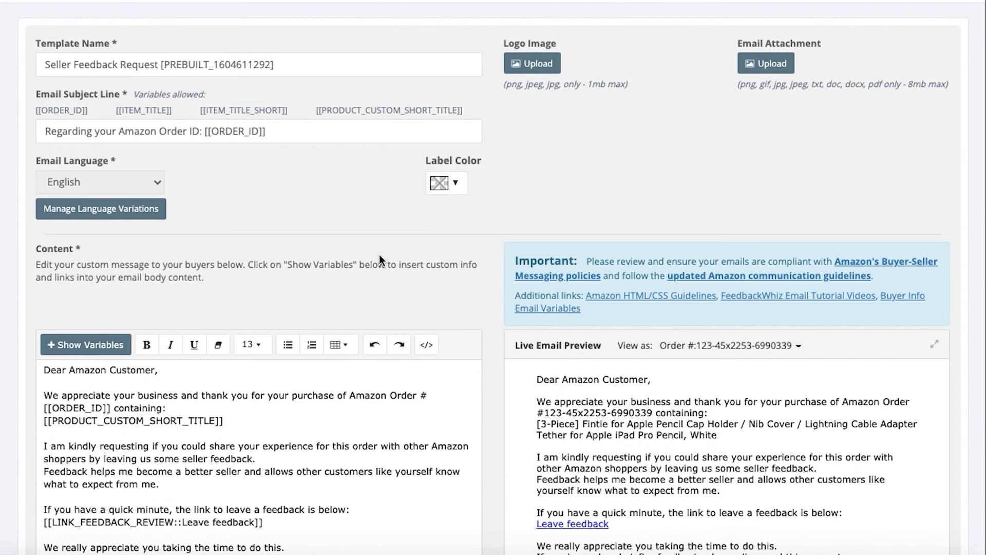
pyautogui.scroll(-1, 536, 61)
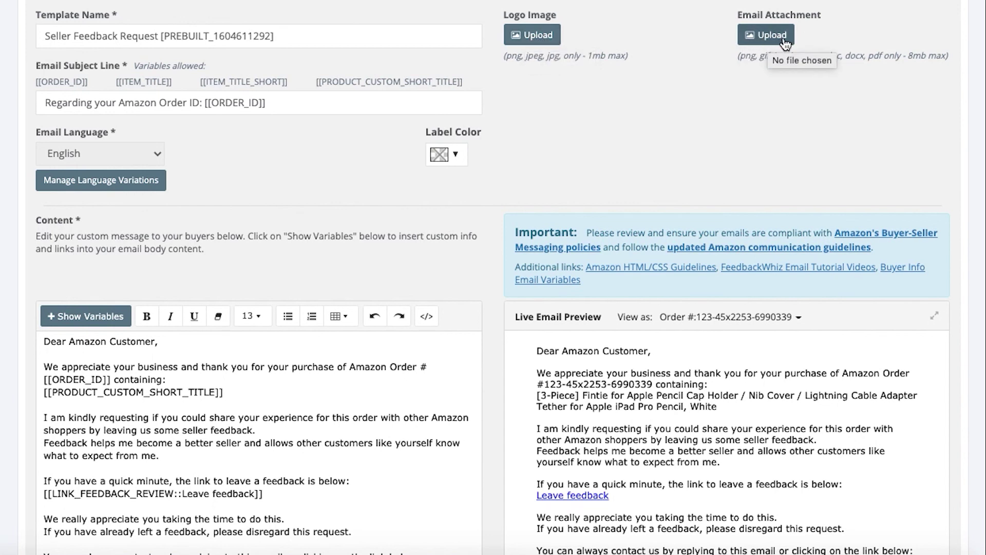
pyautogui.scroll(-3, 642, 134)
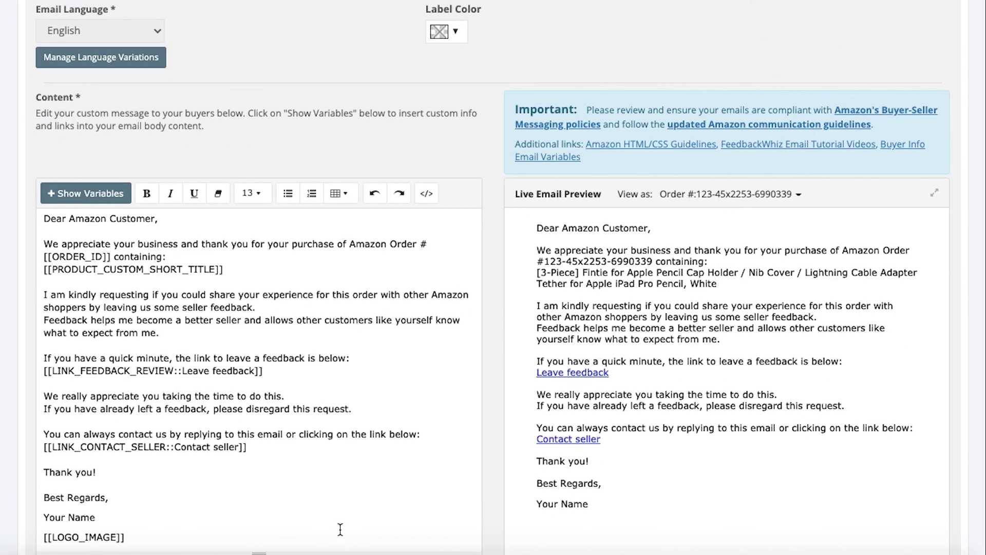
# Step: Save the loaded Seller Feedback Request template from the bottom of the editor
pyautogui.scroll(-2, 505, 252)
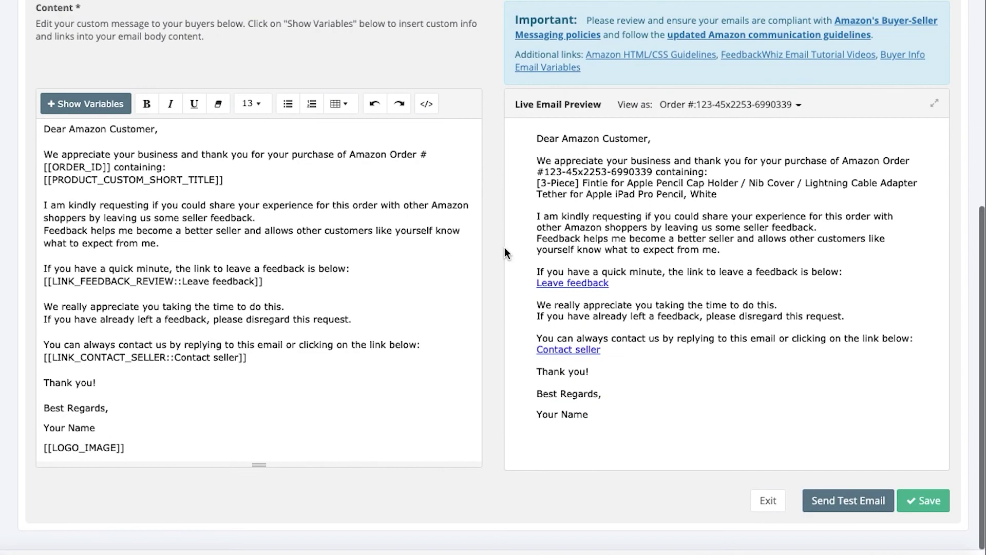
pyautogui.click(931, 502)
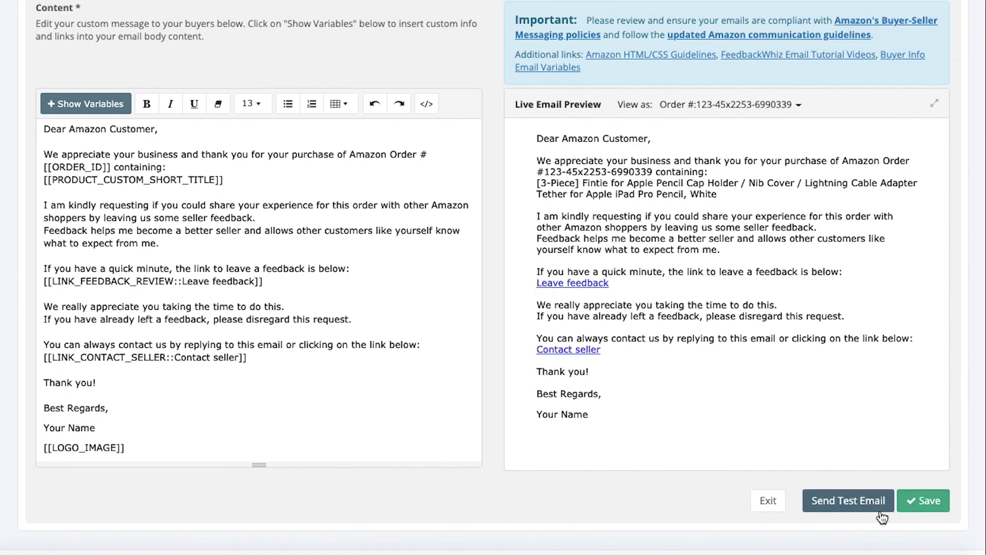